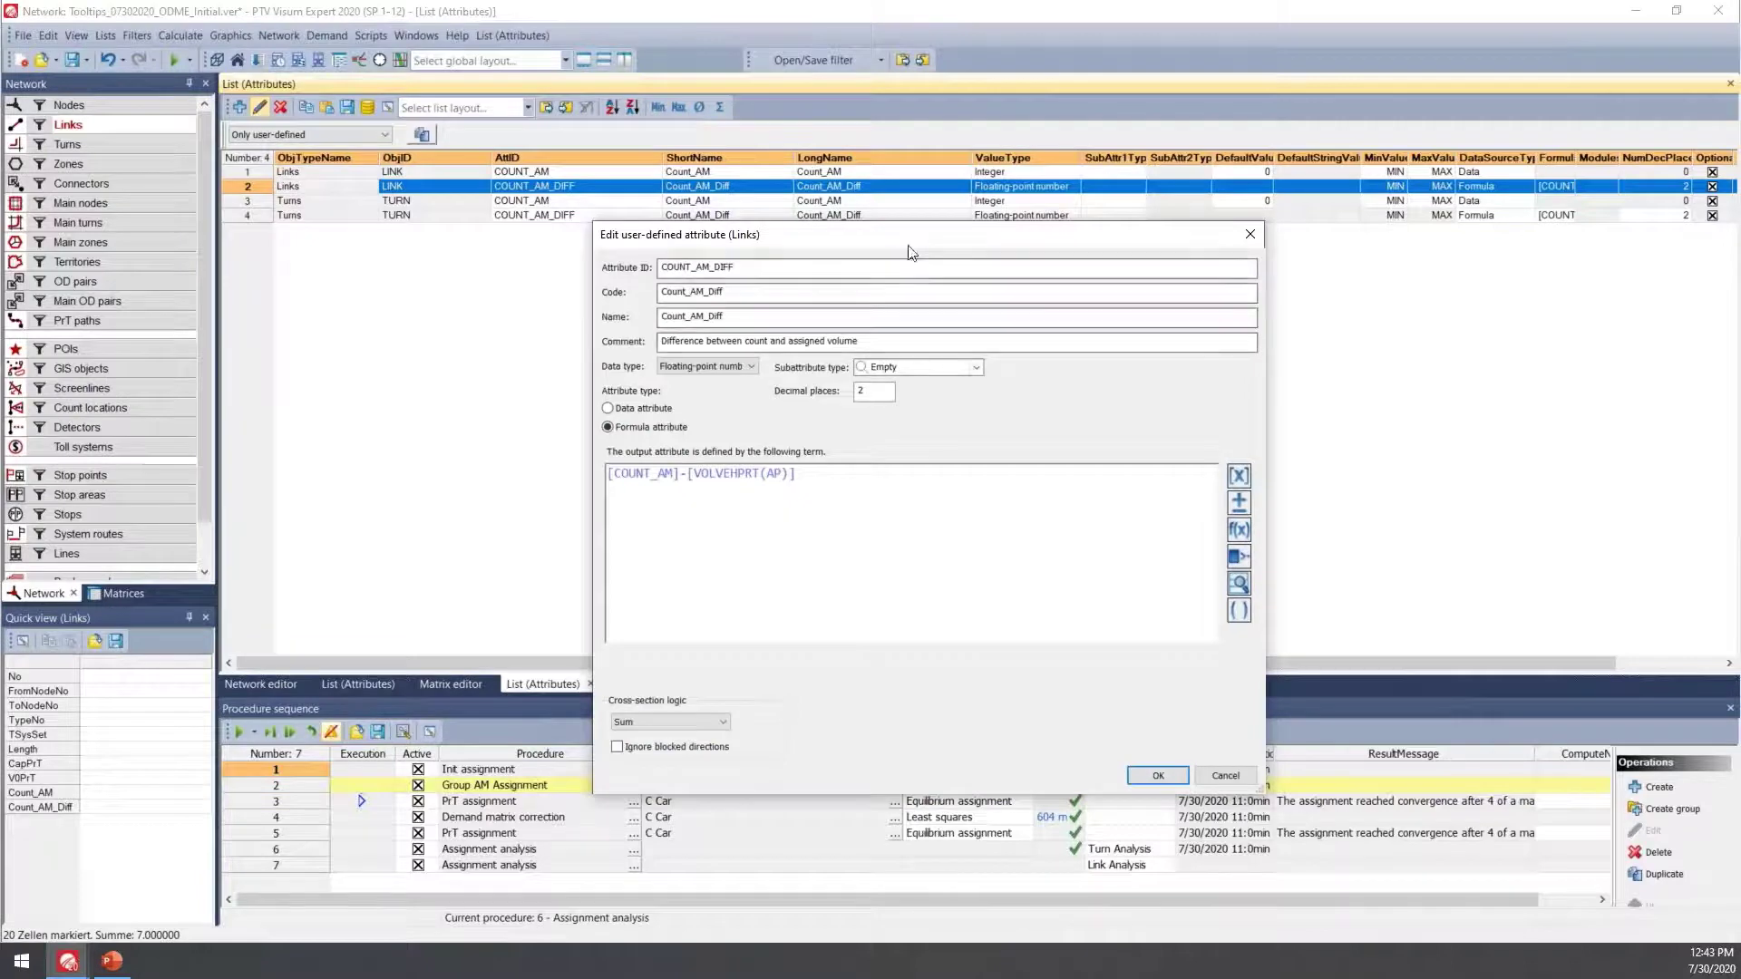
- Review the formula of the COUNT_AM_DIFF link attribute and leave its definition without changes
drag(916, 241, 715, 514)
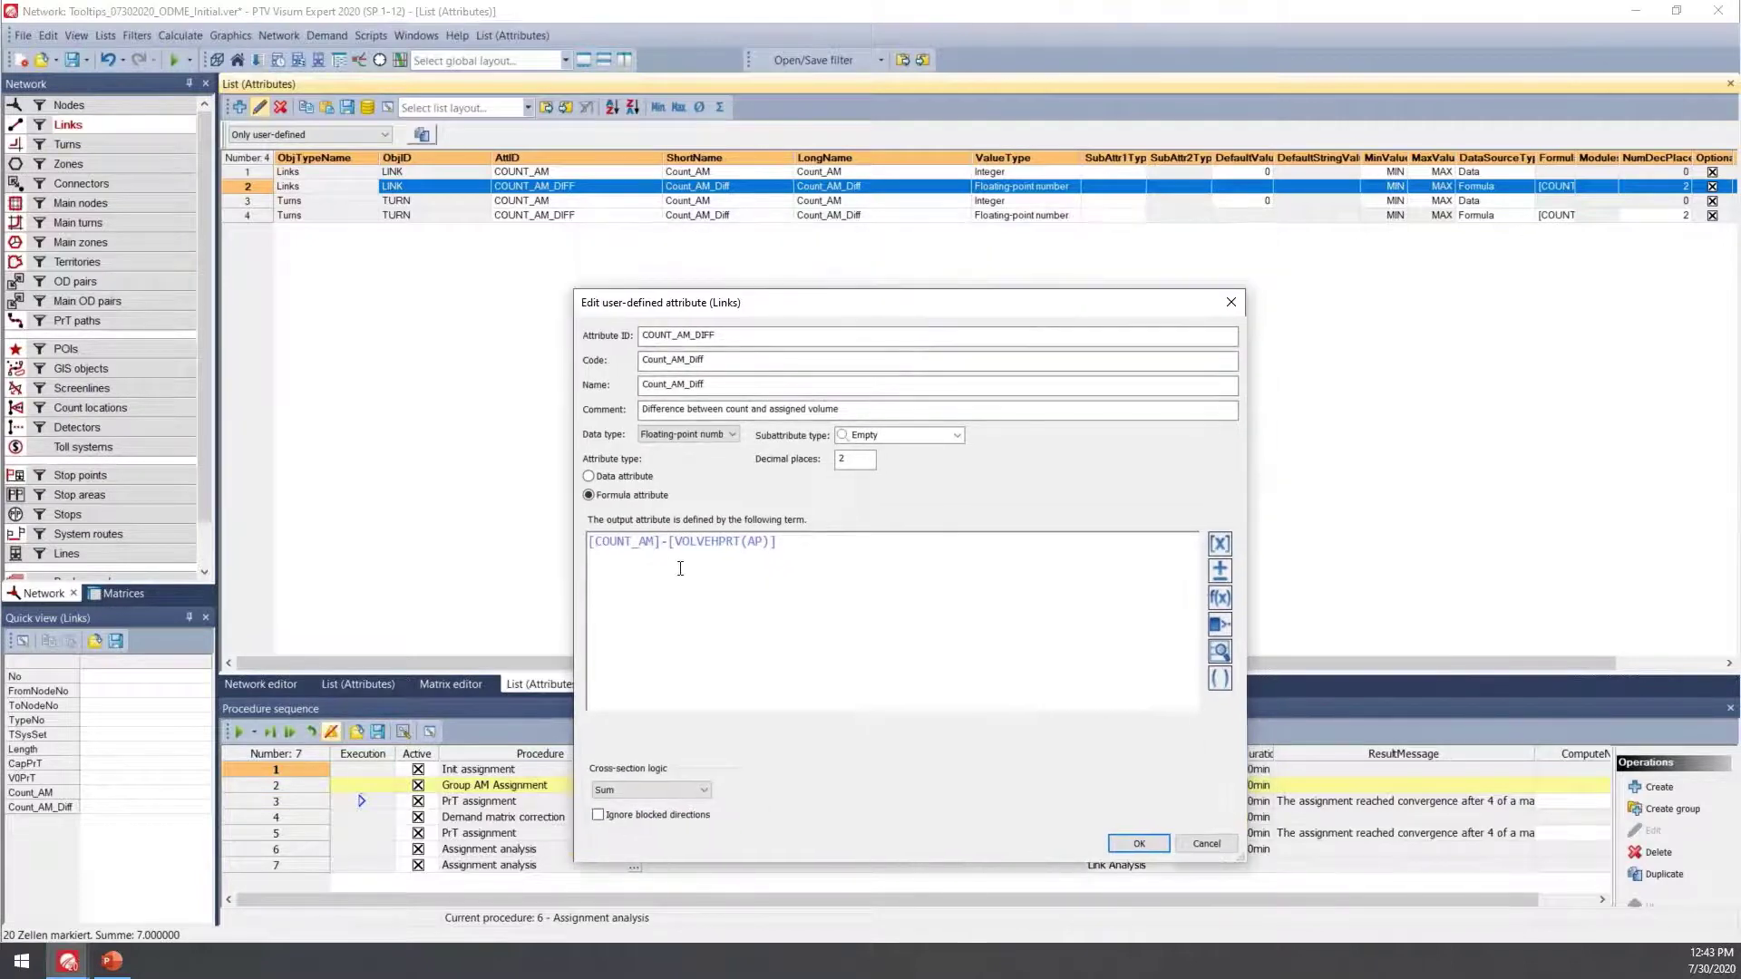
mouse_move(626, 561)
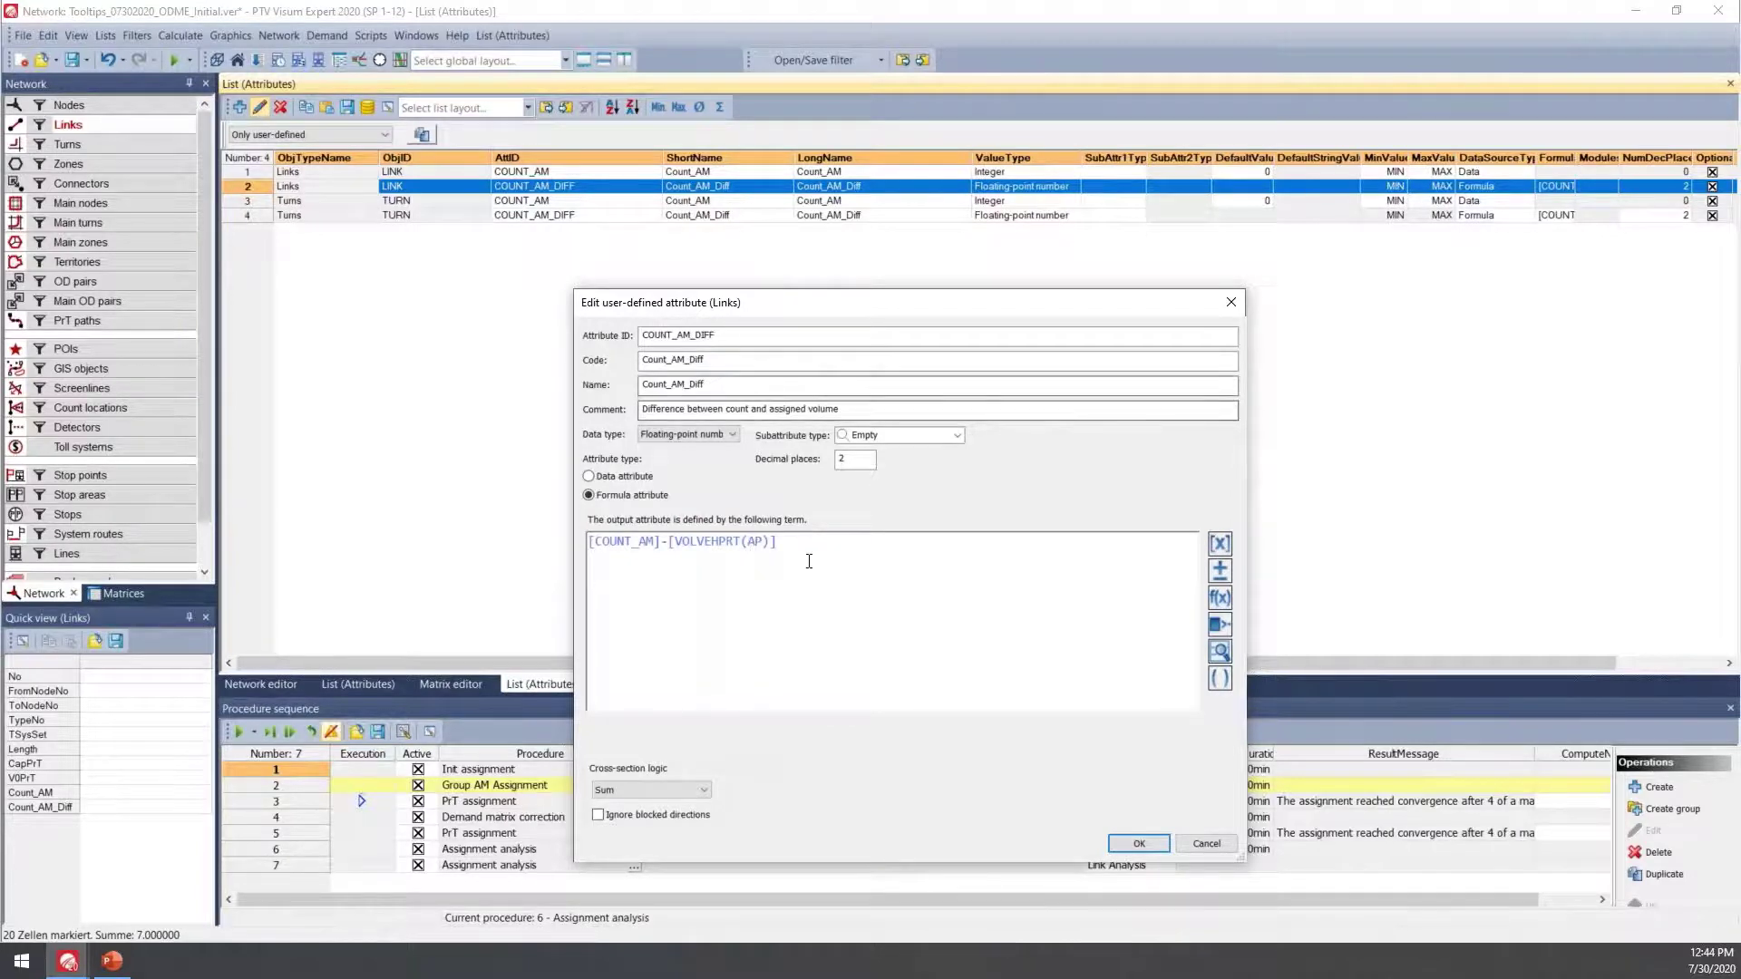
mouse_move(810, 560)
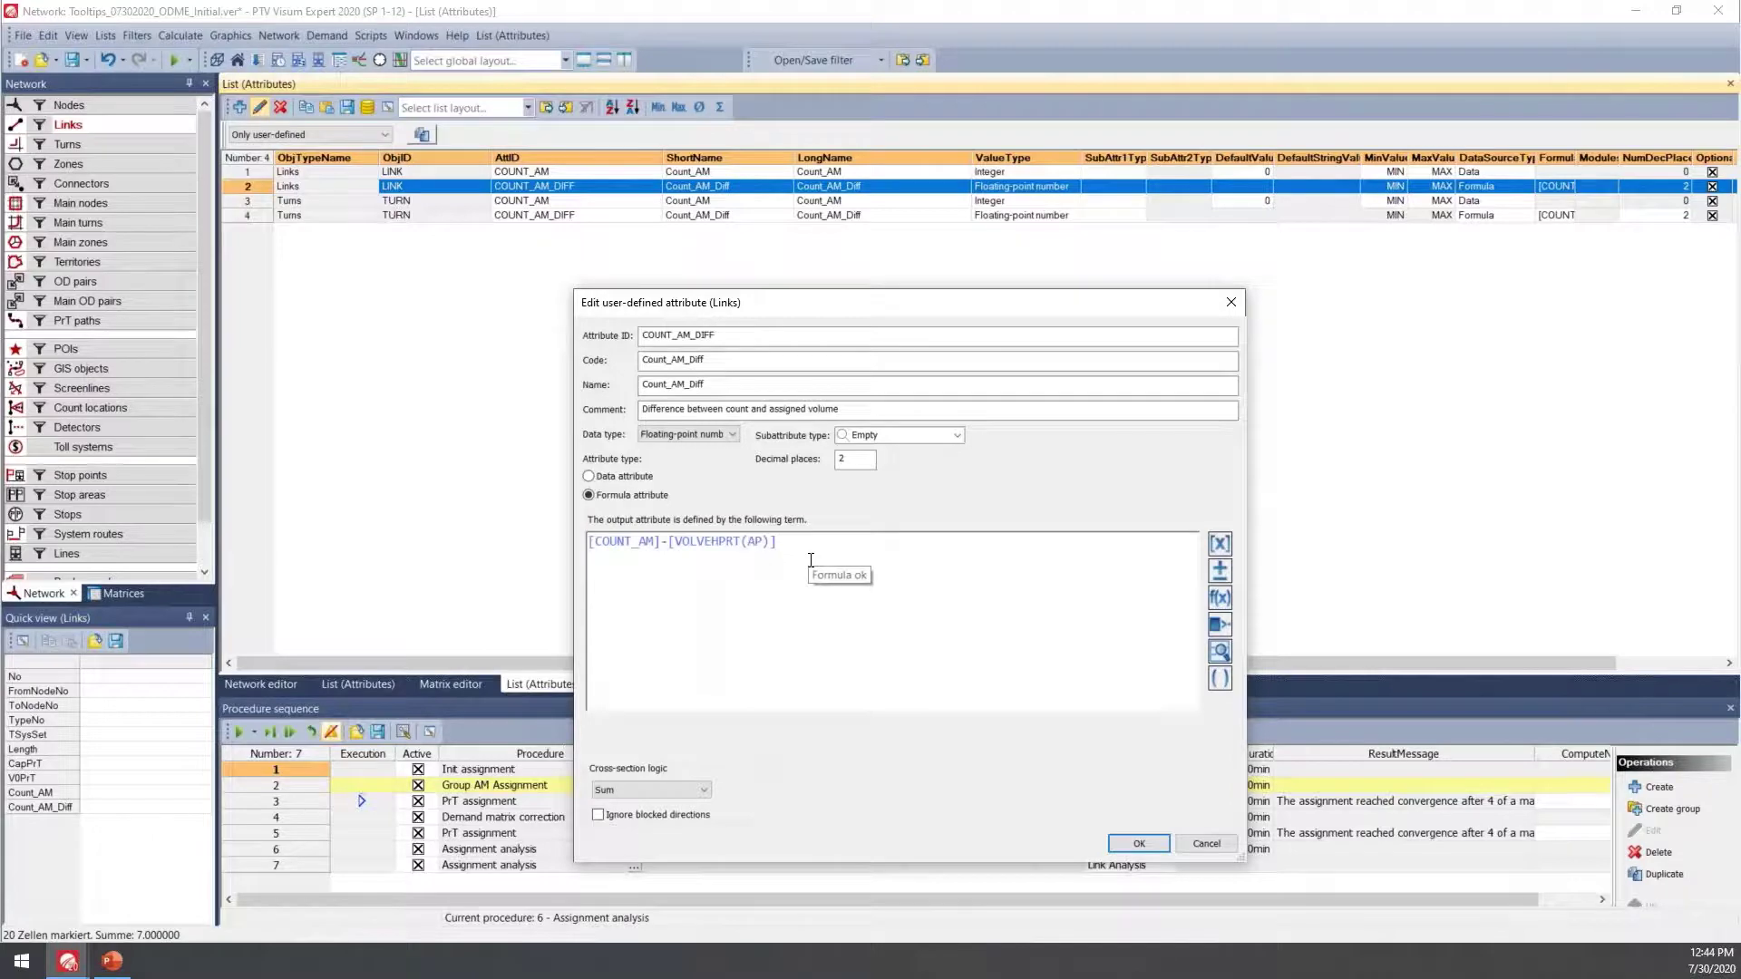
click(1207, 843)
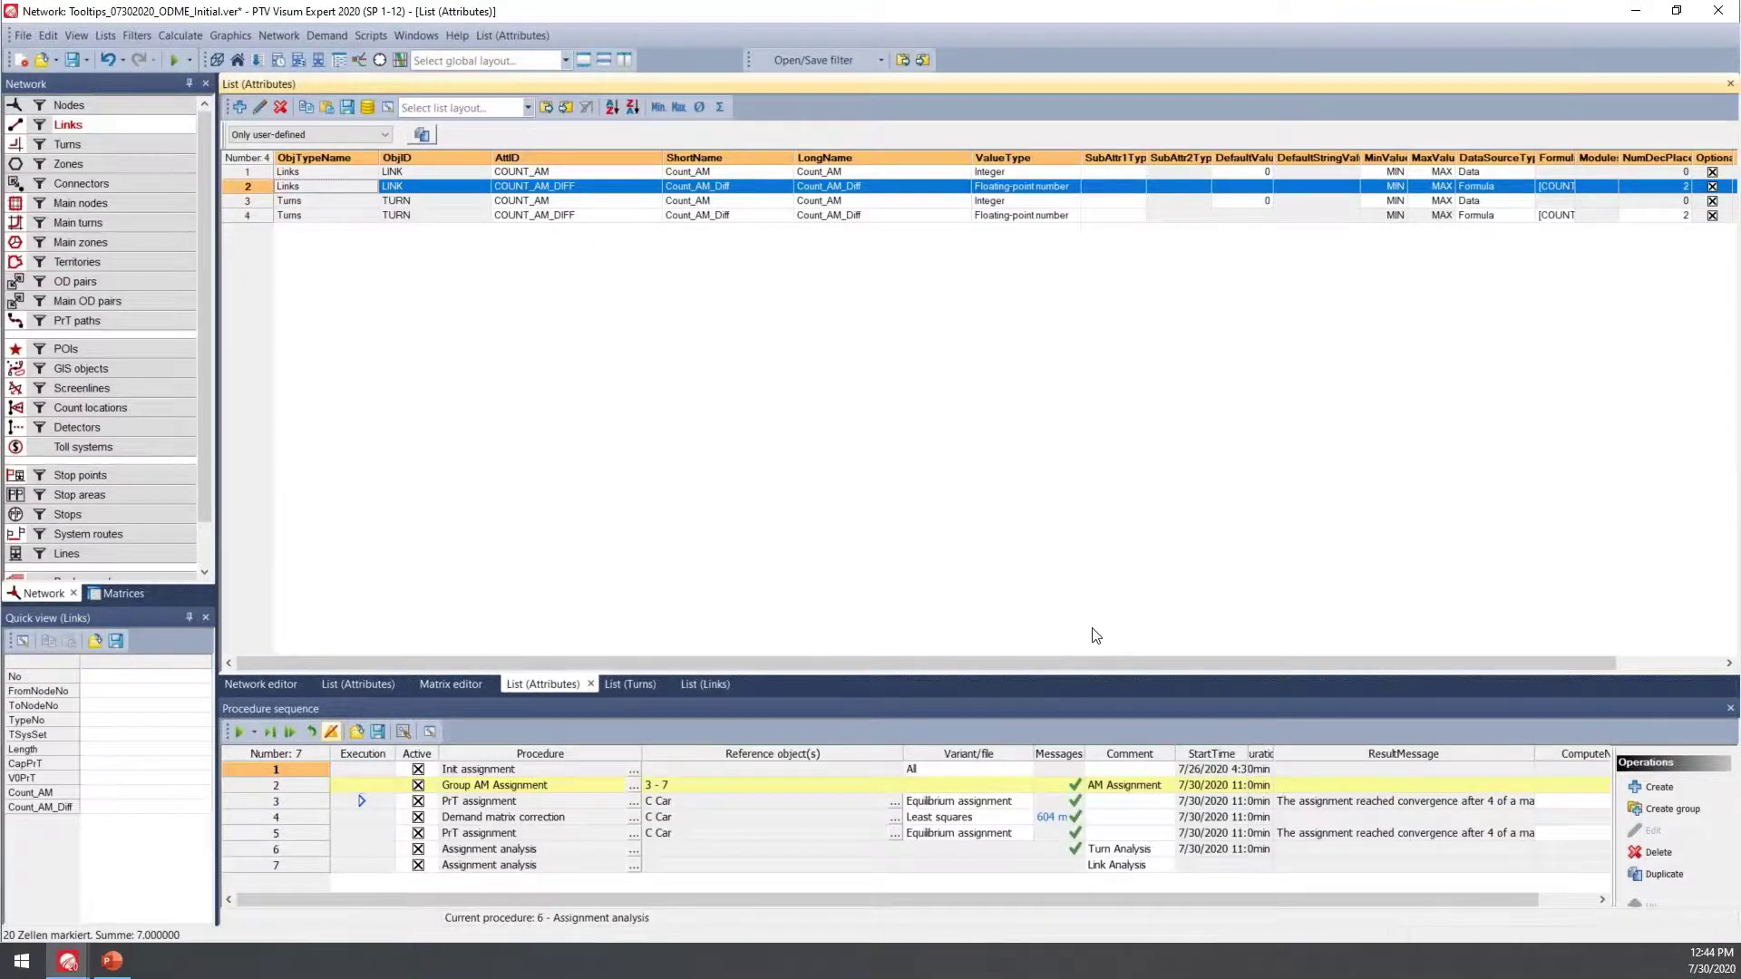
- Show the network view and inspect the details of the Car demand matrix
click(289, 685)
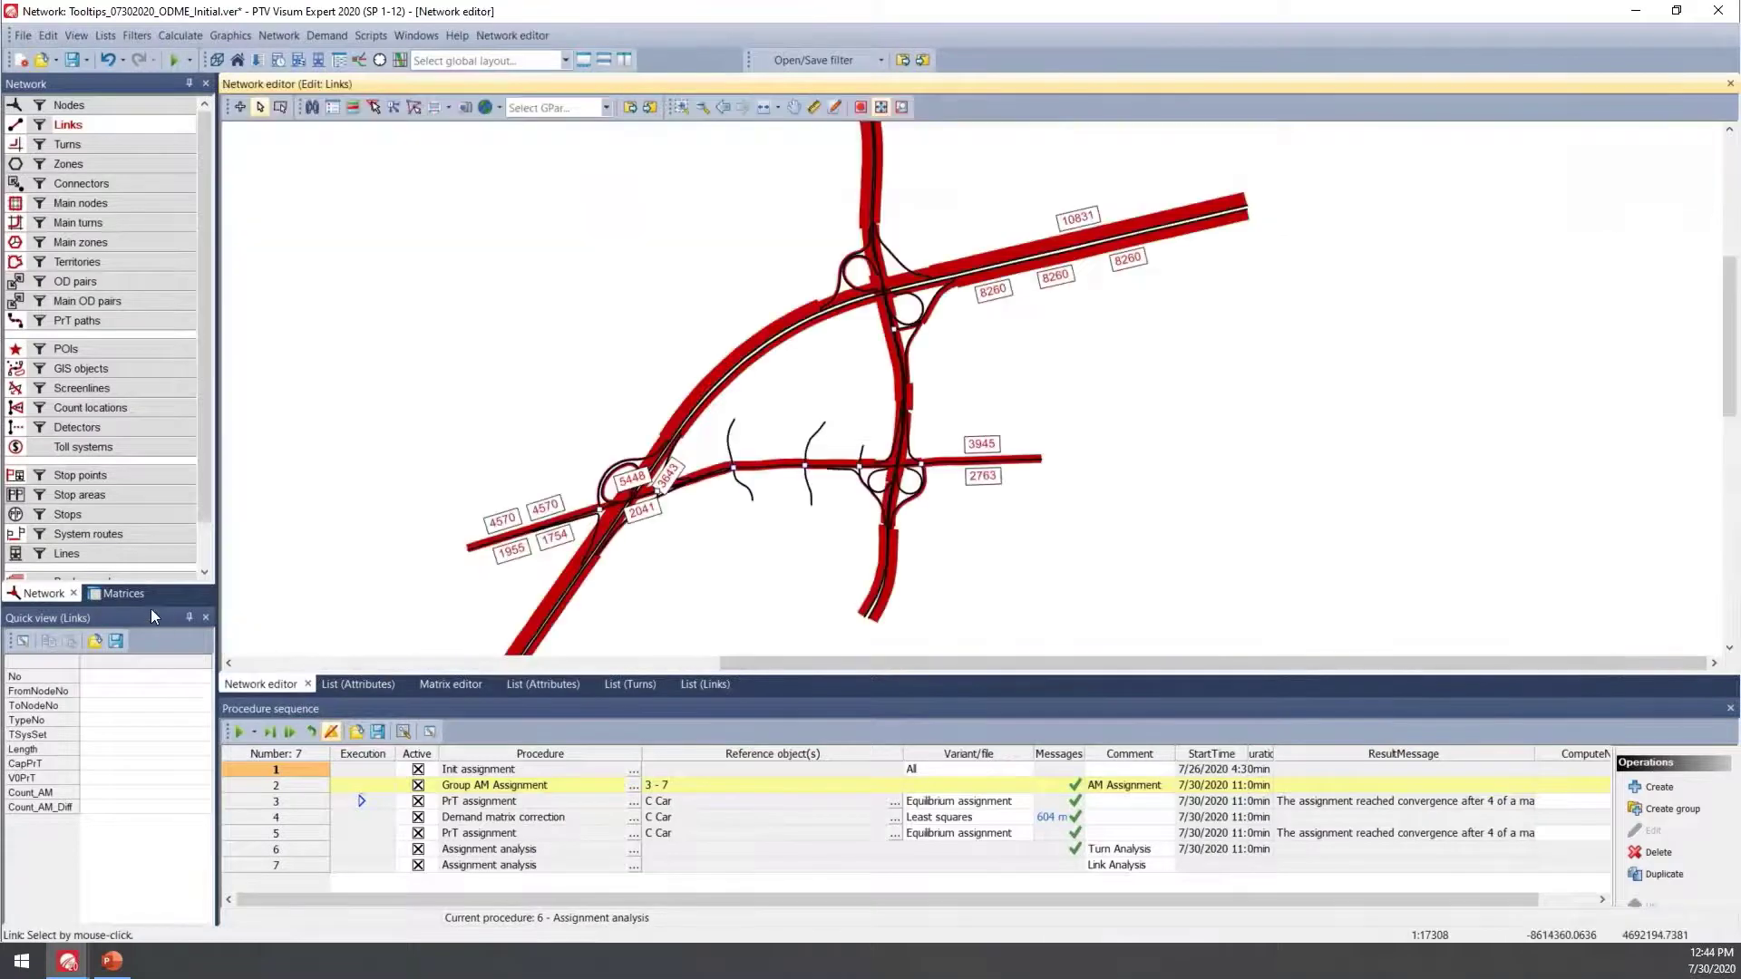
click(116, 594)
mouse_move(91, 202)
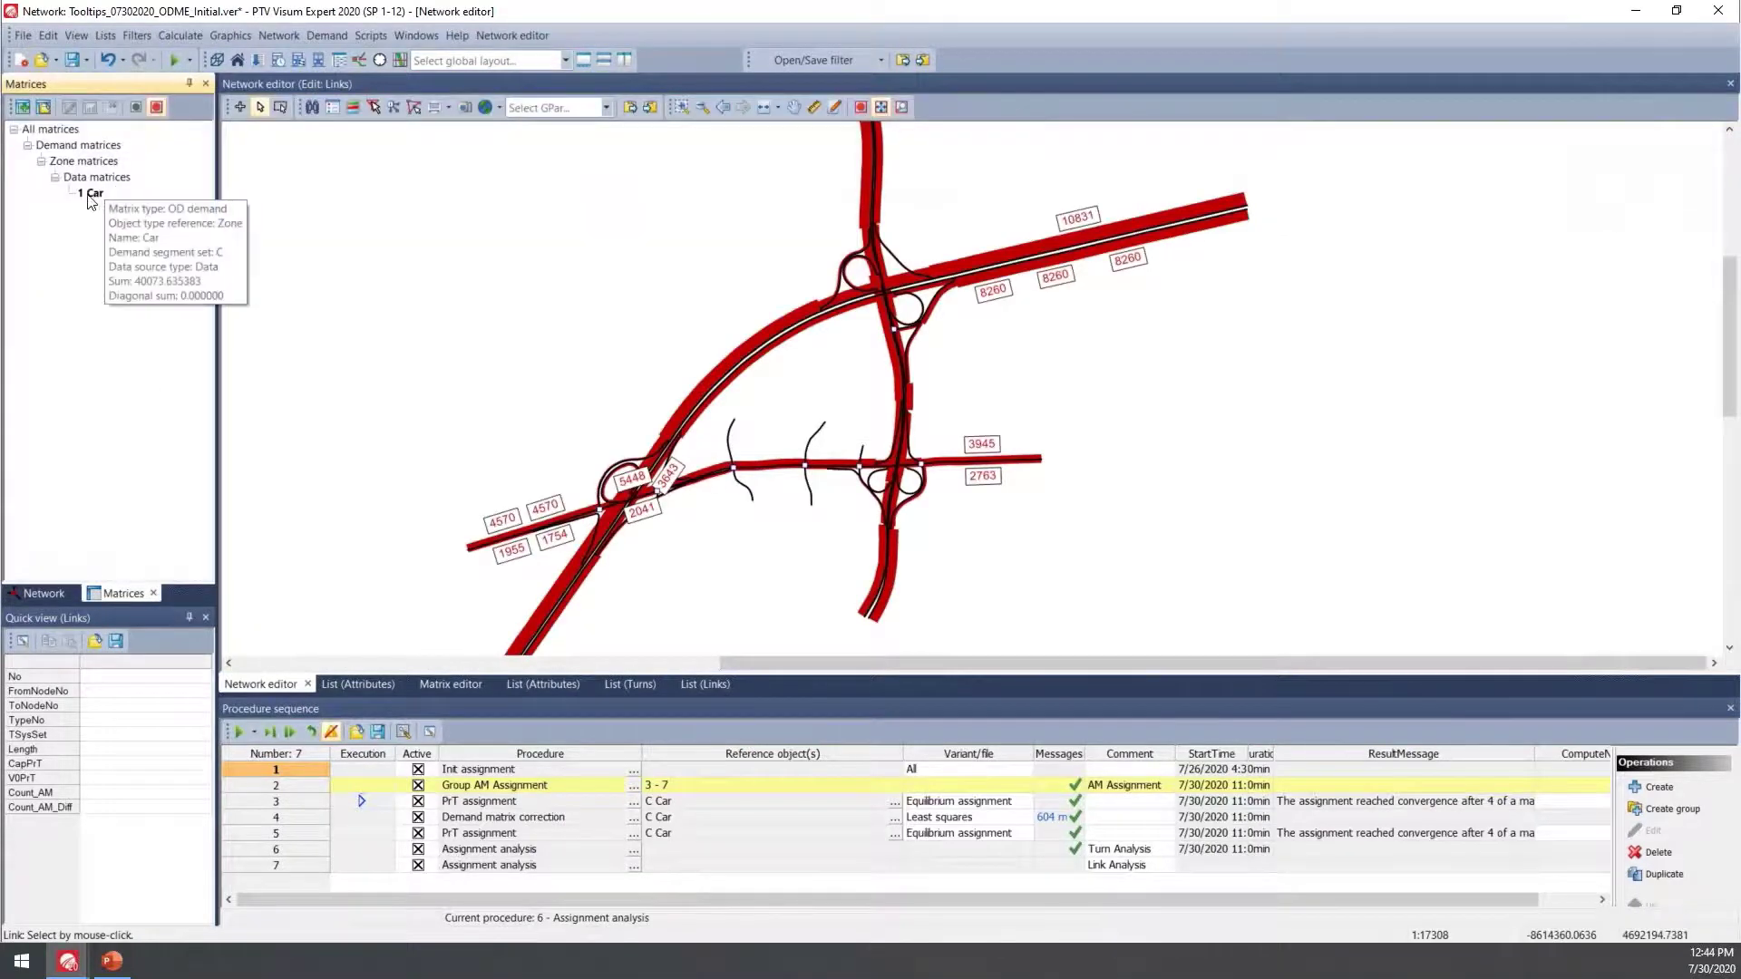
- Deactivate Init assignment, Demand matrix correction, the second PrT assignment and Link Analysis, and run the procedure sequence
click(418, 770)
click(418, 817)
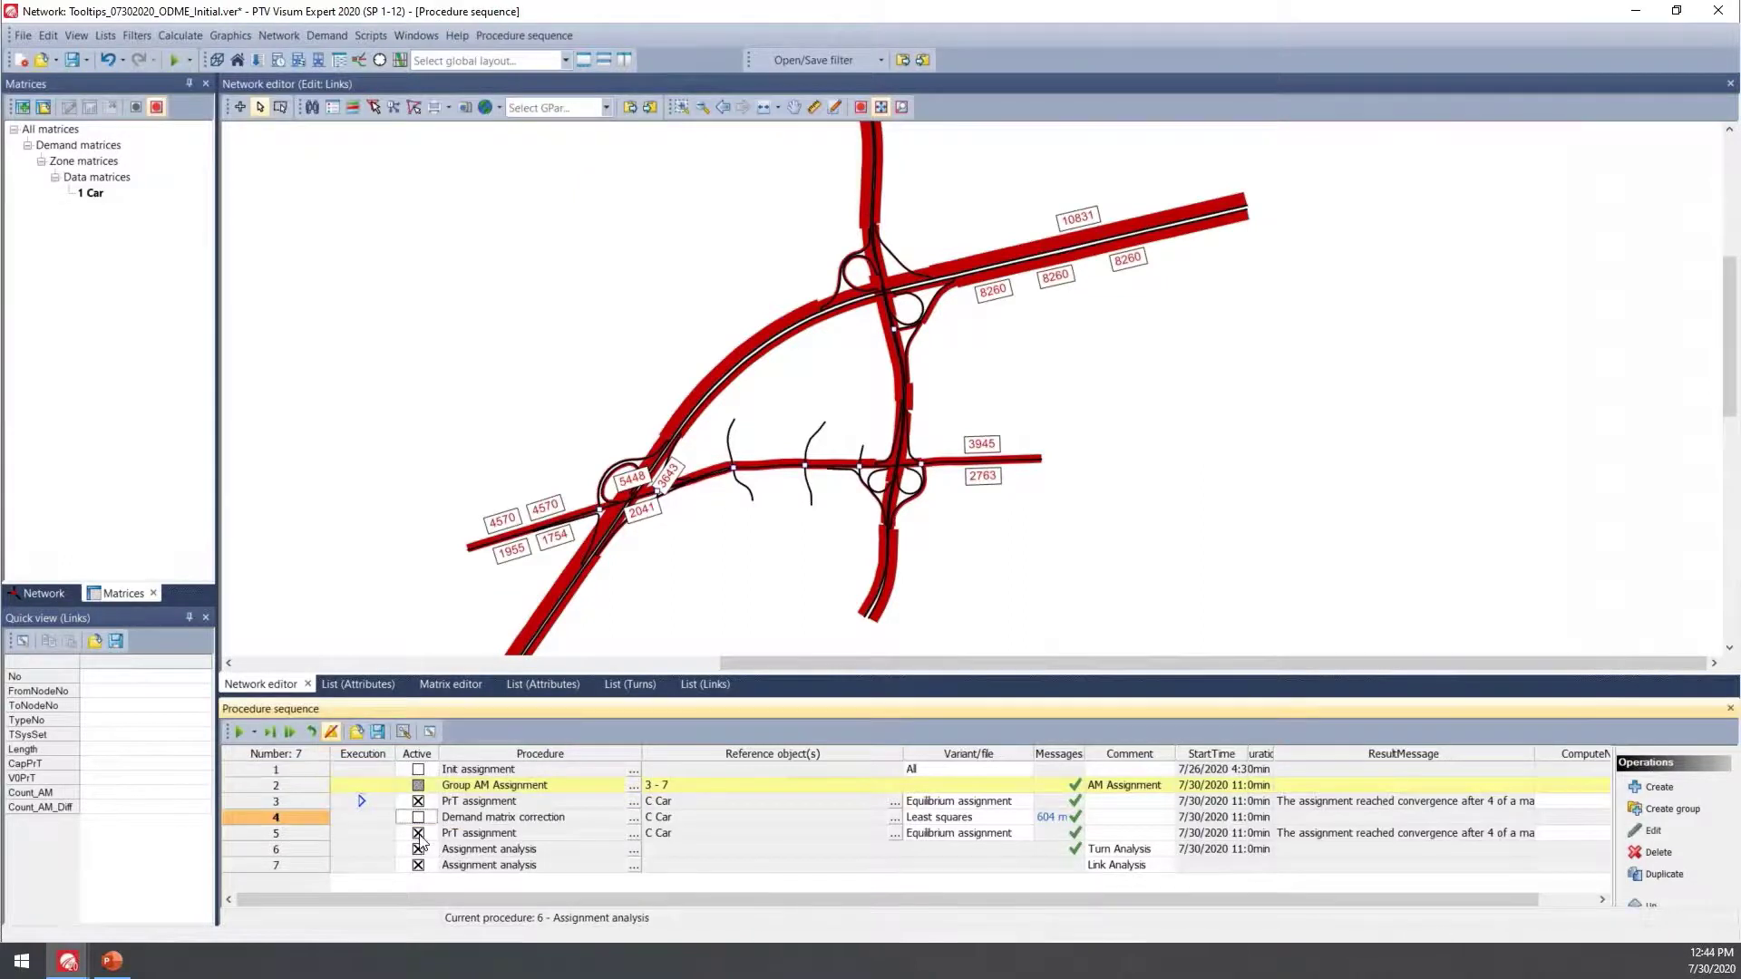
click(418, 833)
click(417, 866)
click(418, 866)
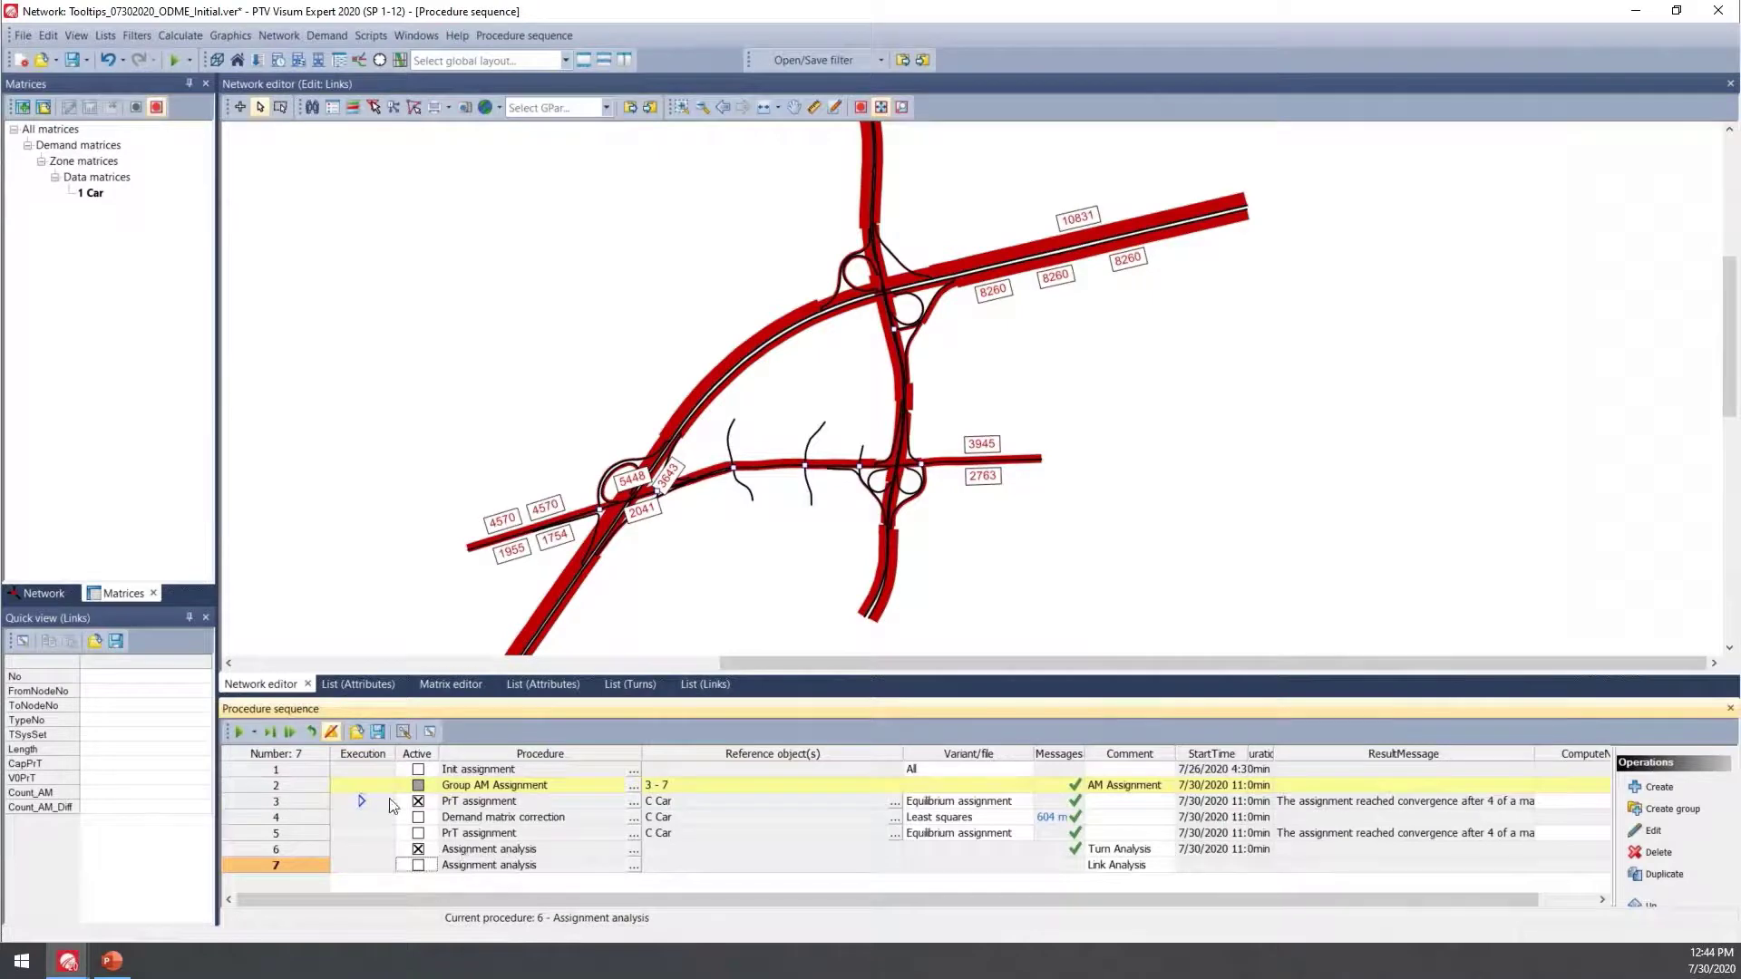
click(238, 731)
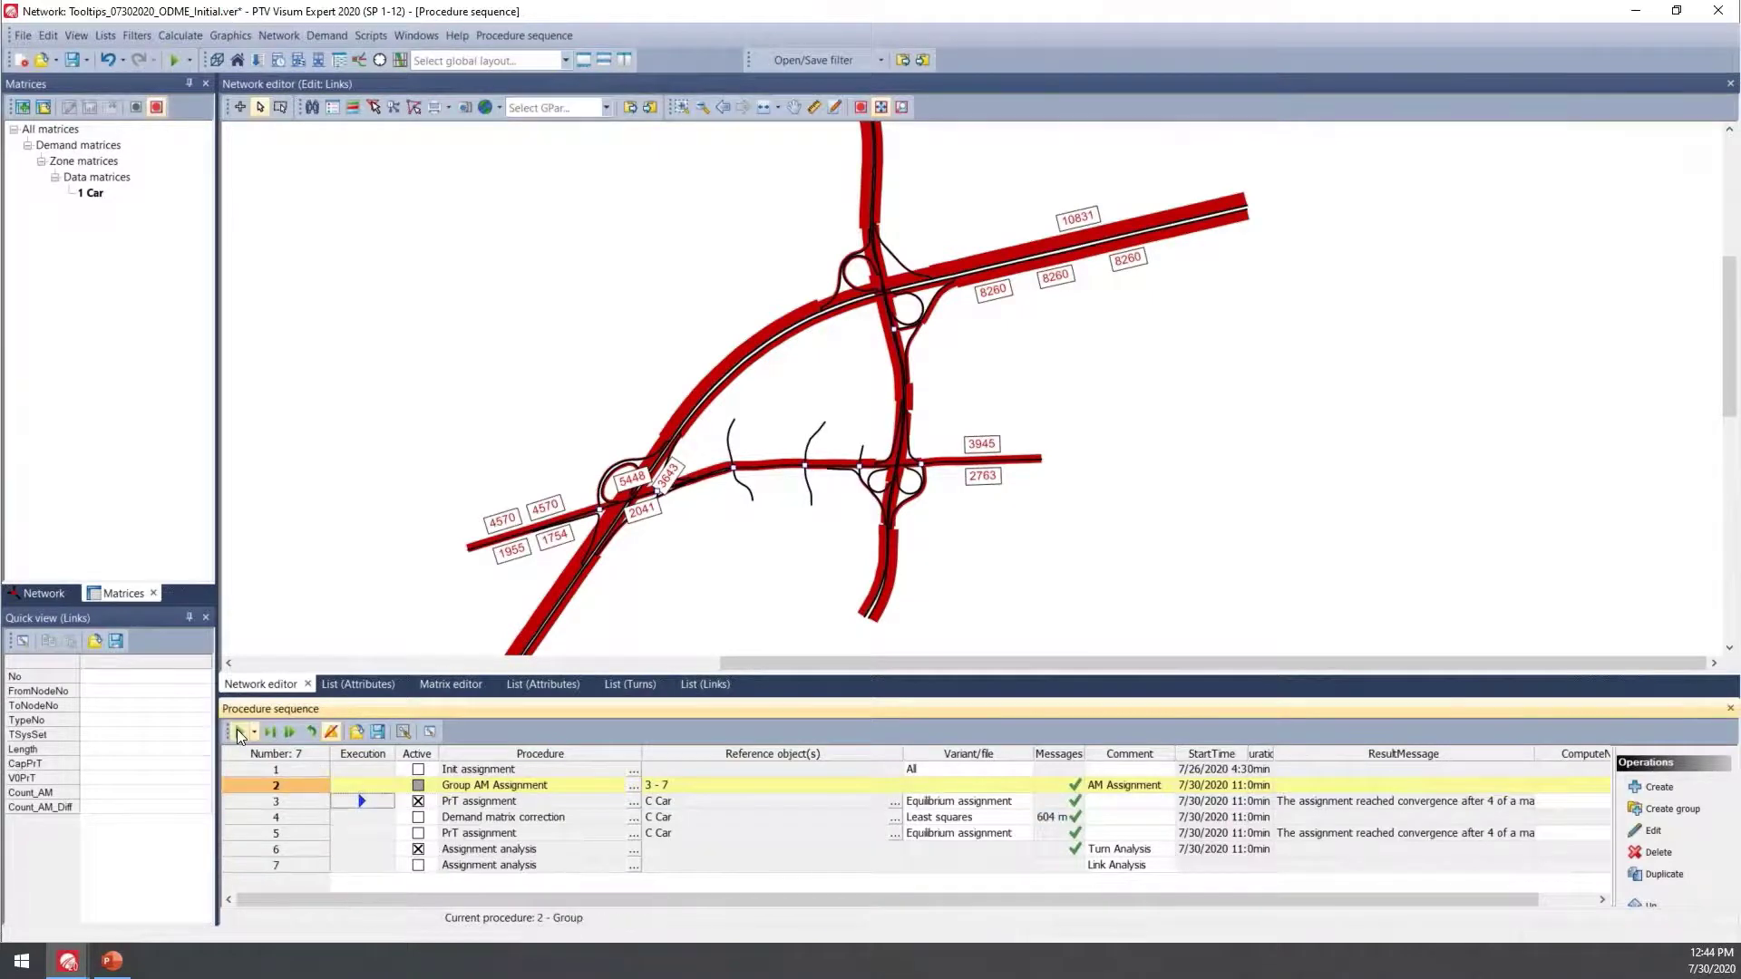
- Examine the assignment analysis chart comparing Count_AM with the modeled volumes, and close it
click(186, 35)
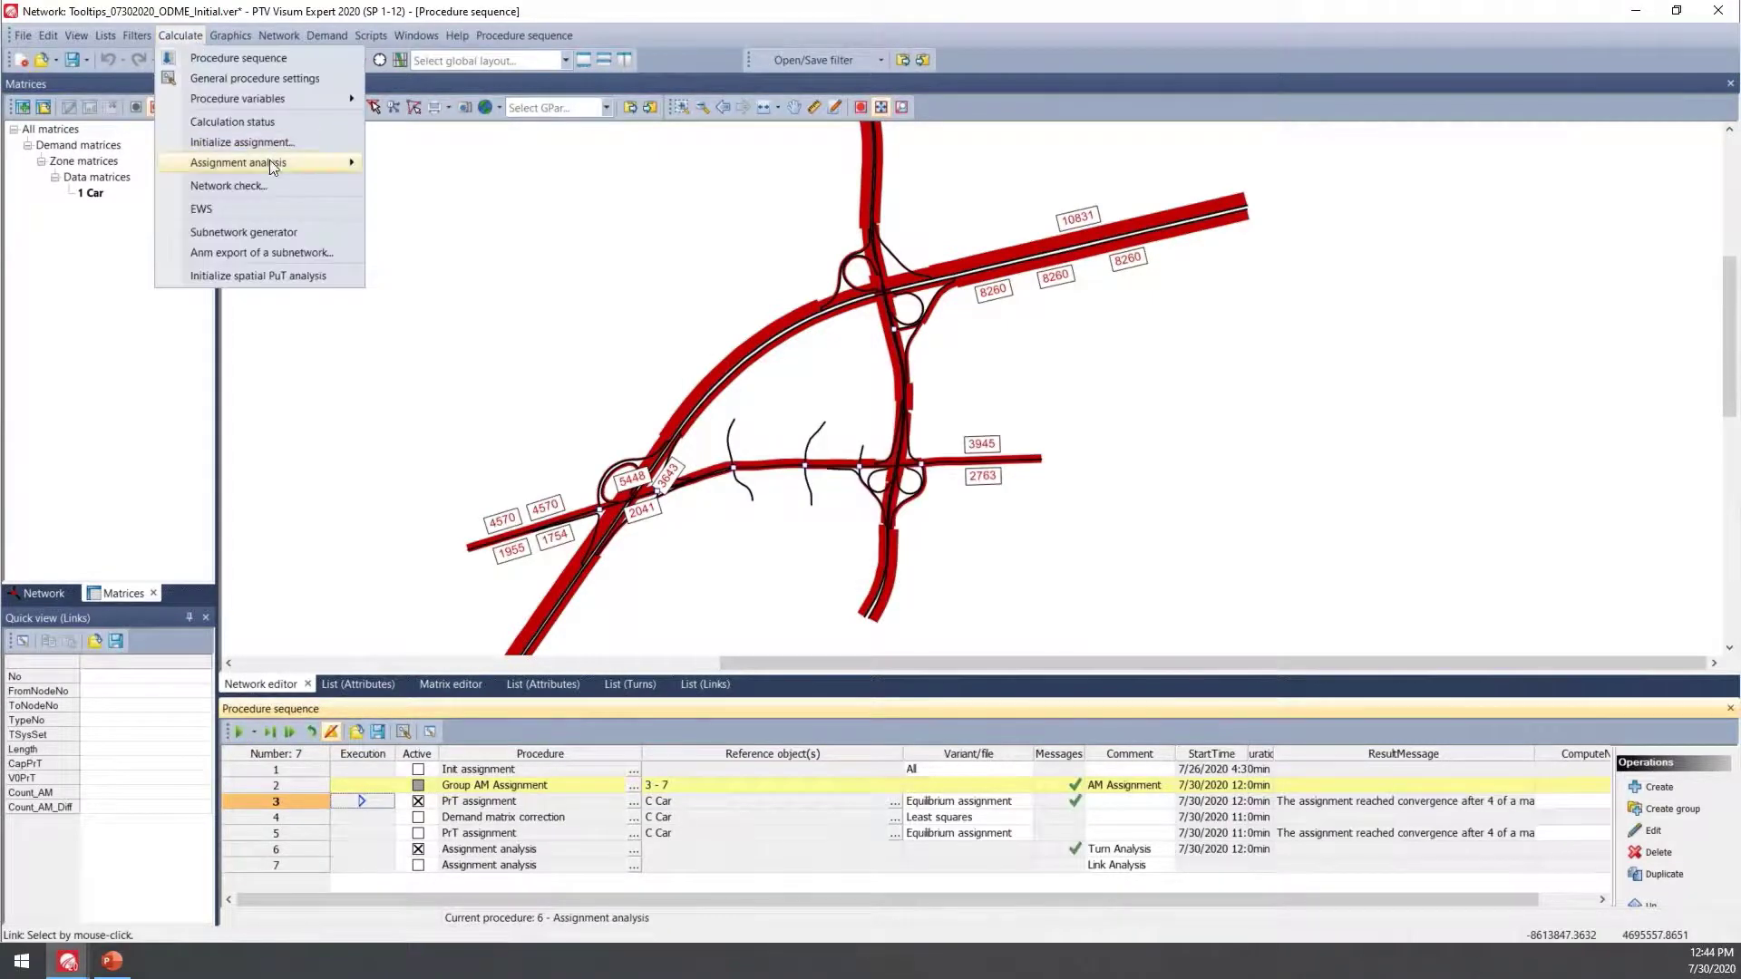
mouse_move(269, 163)
click(419, 187)
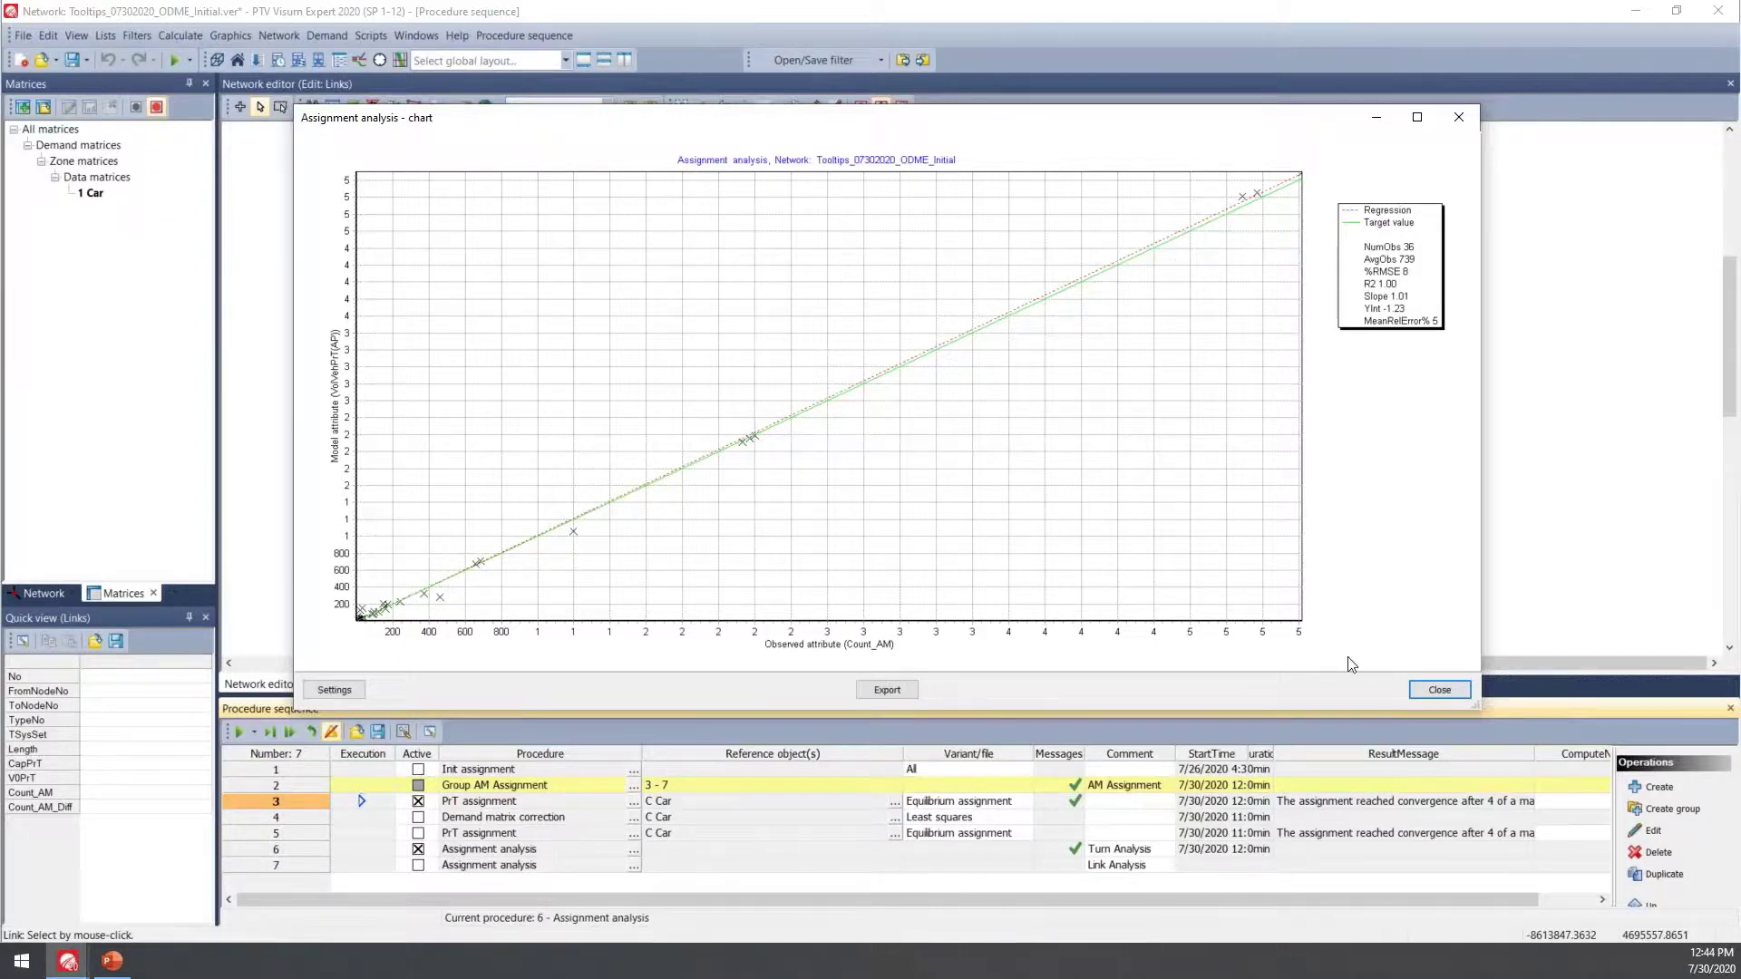
click(1448, 691)
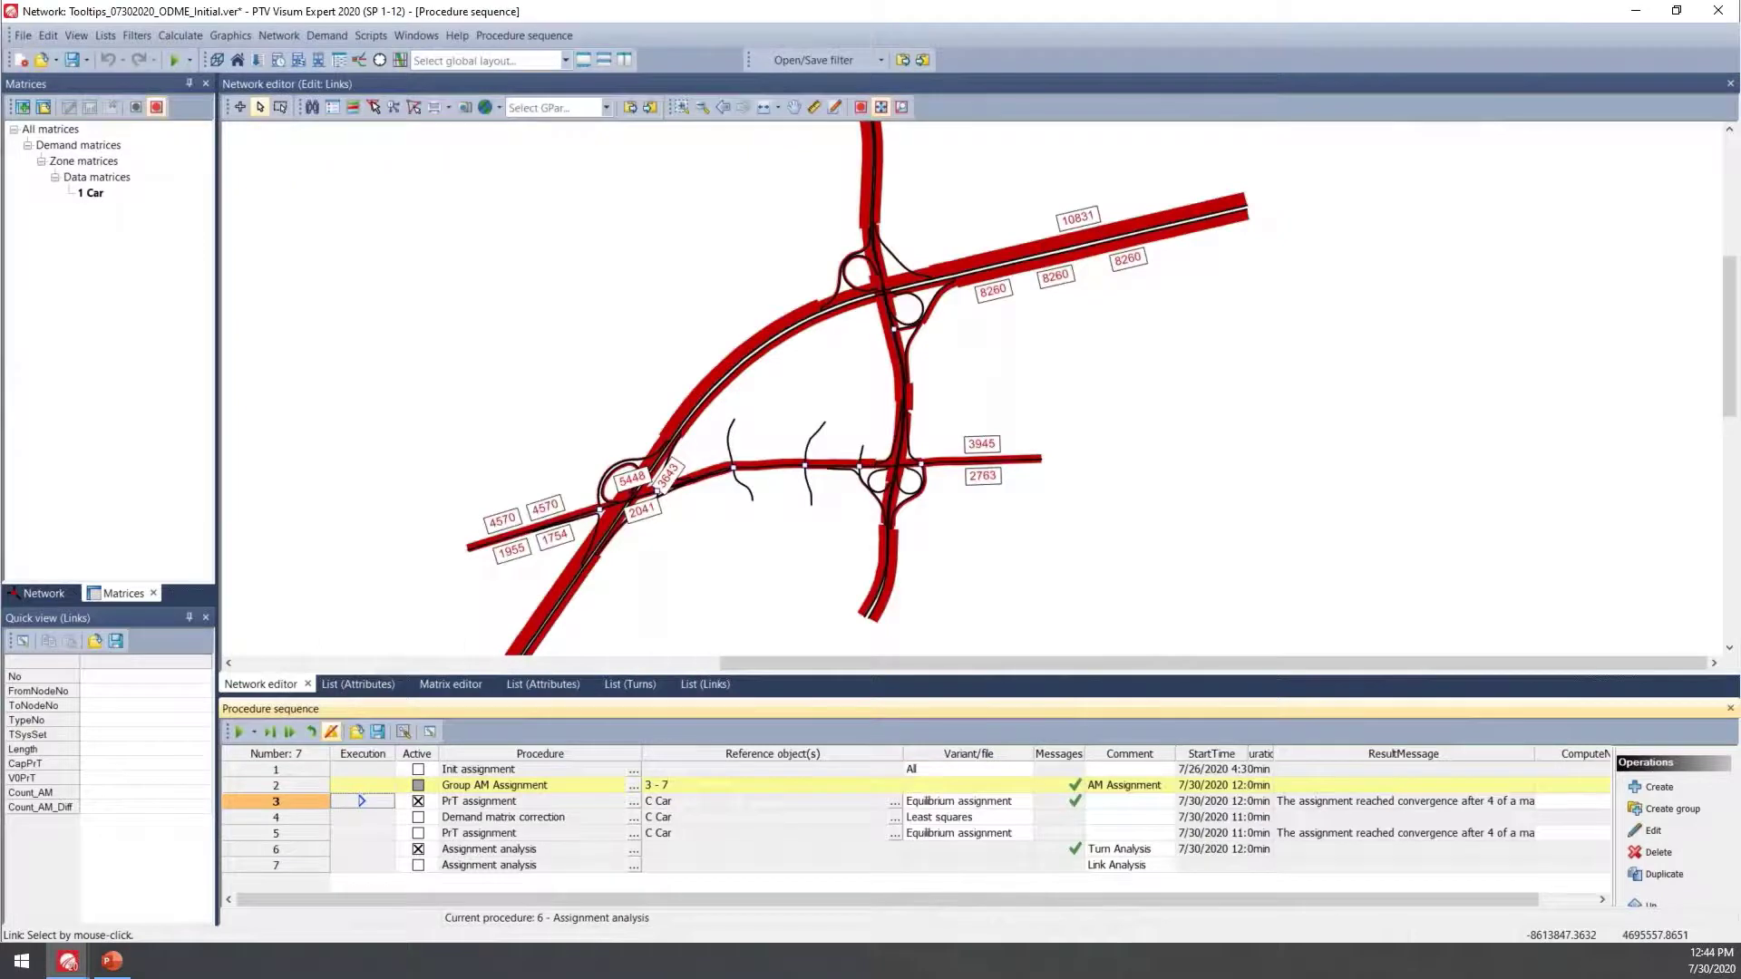
- Activate the demand matrix correction and the second PrT assignment, keeping the Turn Analysis active
click(418, 817)
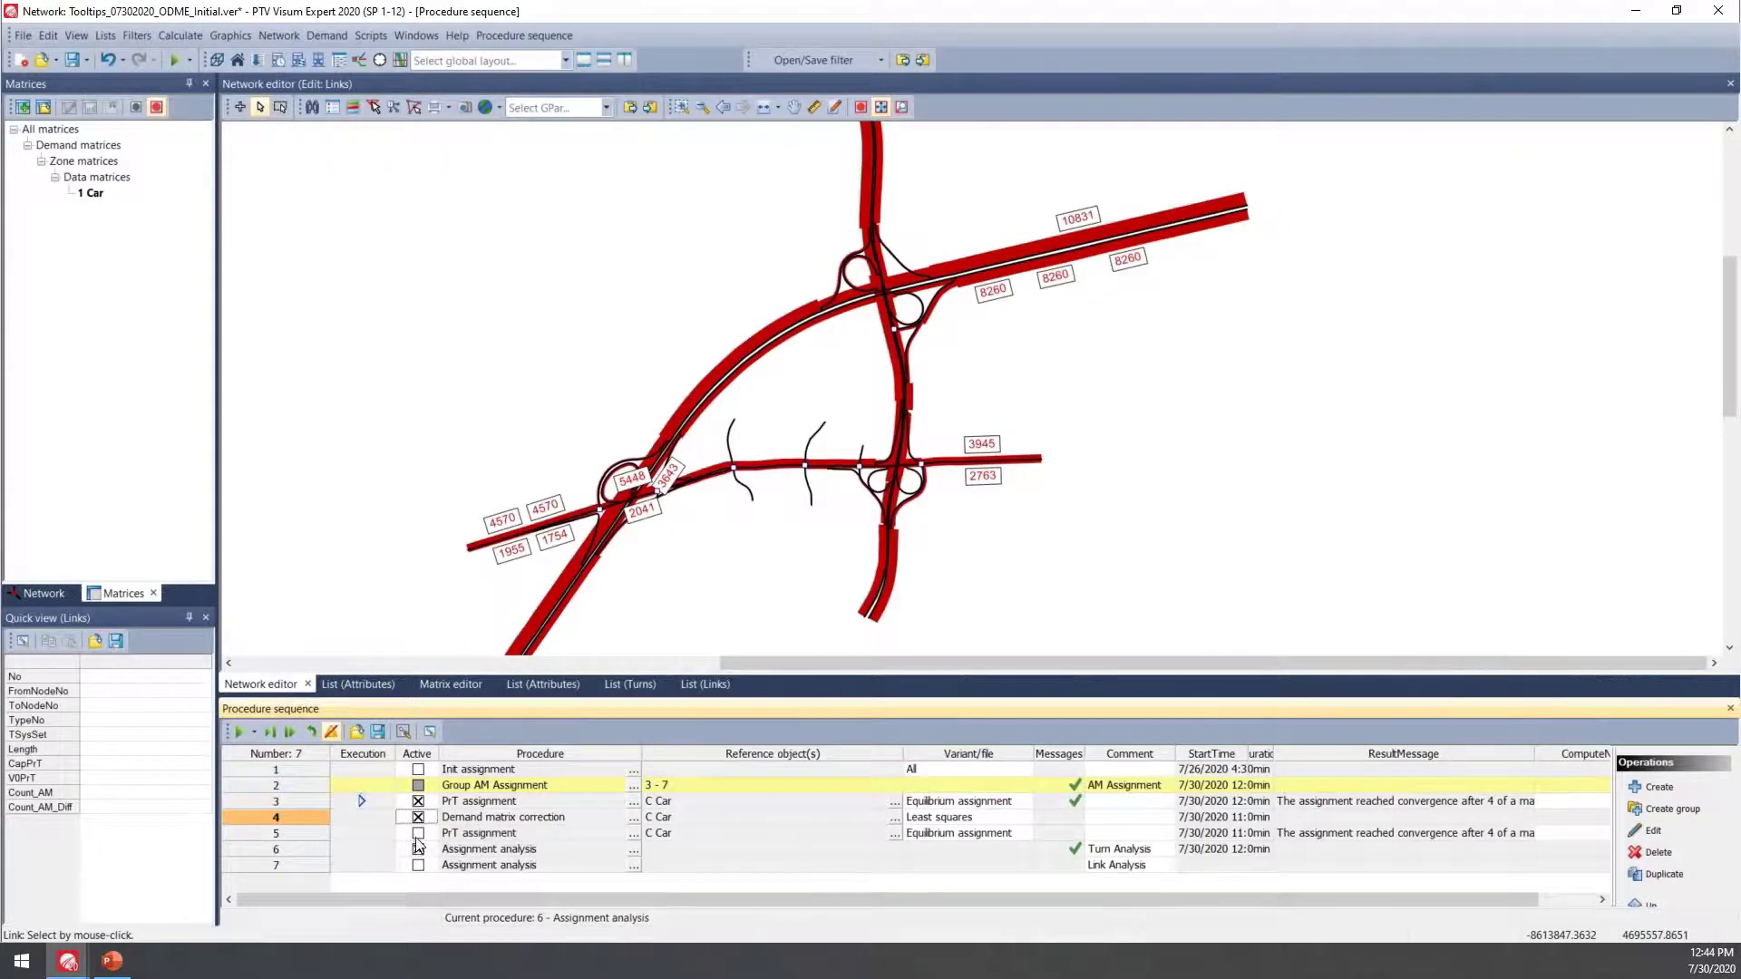
click(418, 833)
click(418, 850)
- Review the count volume attributes for links and turns in the least squares demand matrix correction settings, leaving them as they are
click(338, 818)
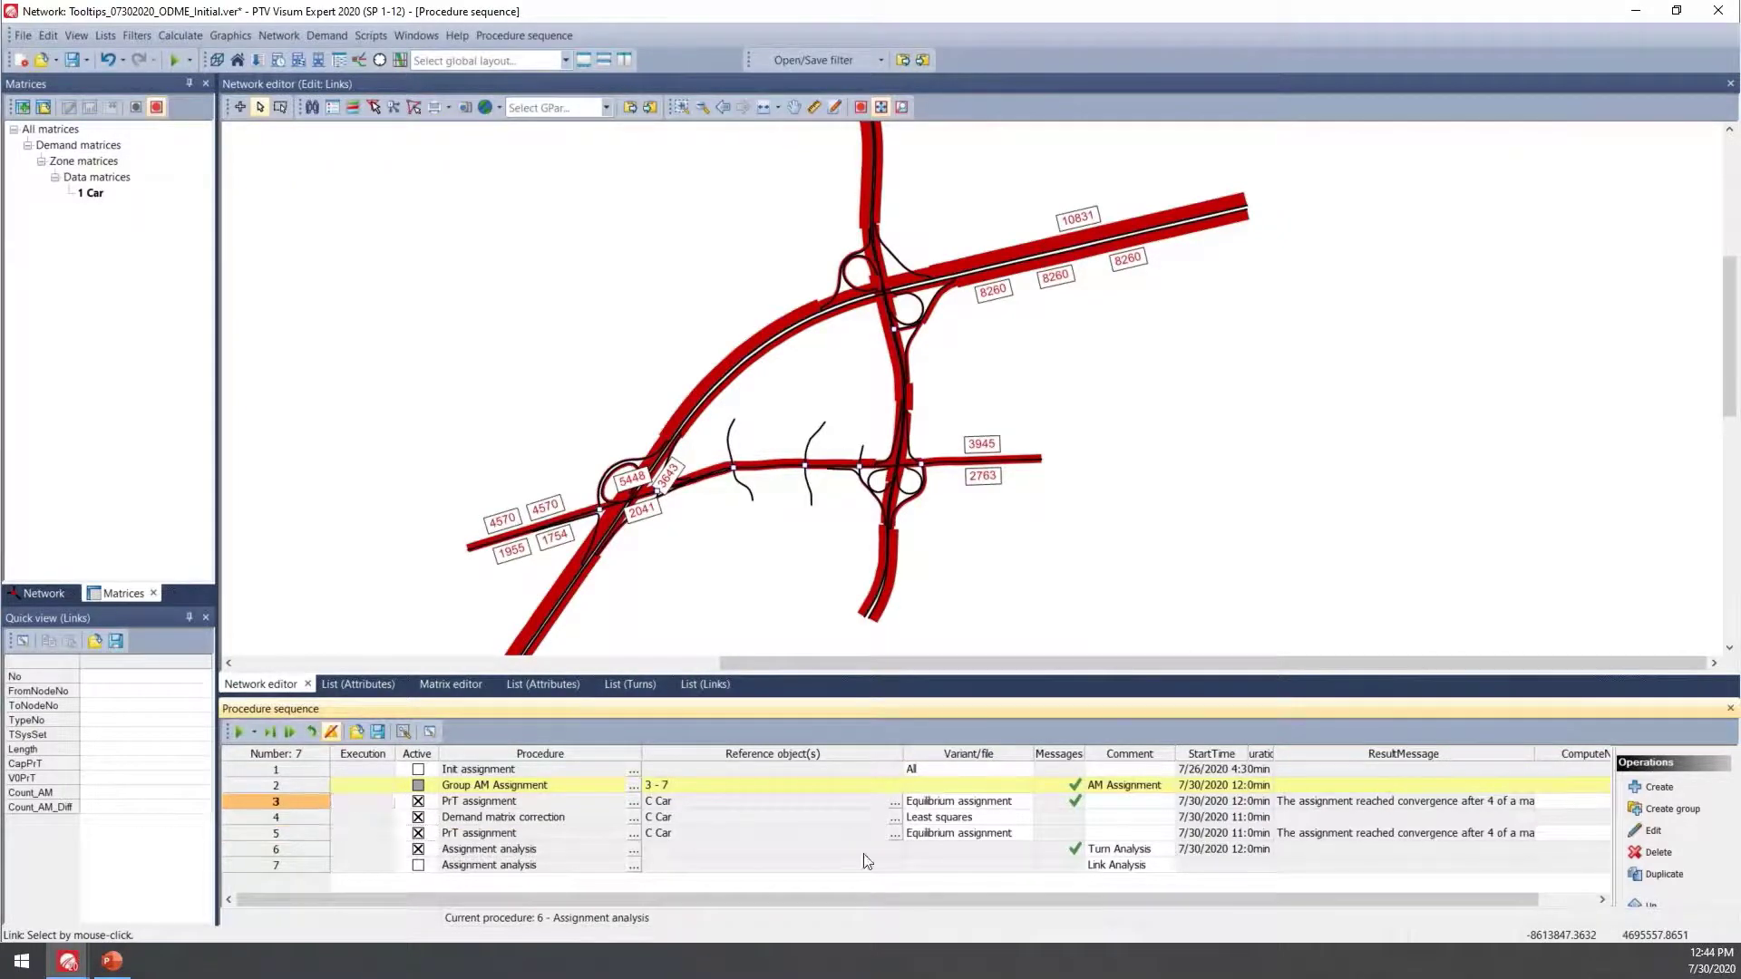
double_click(337, 818)
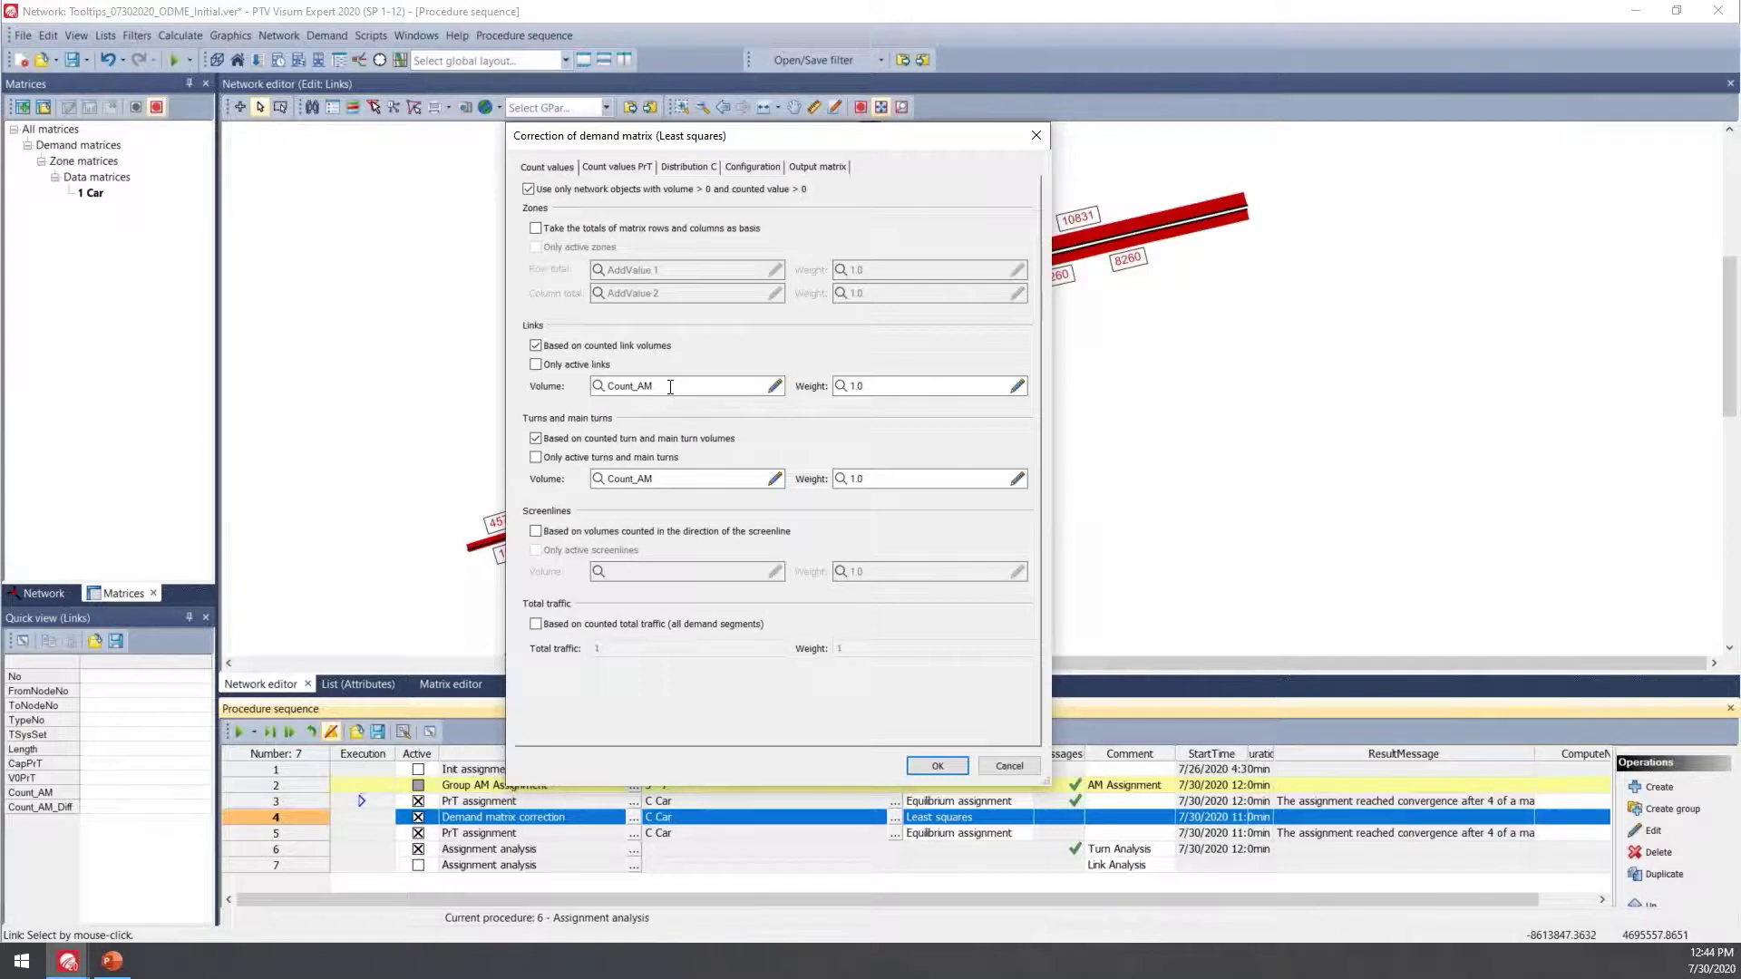
click(774, 386)
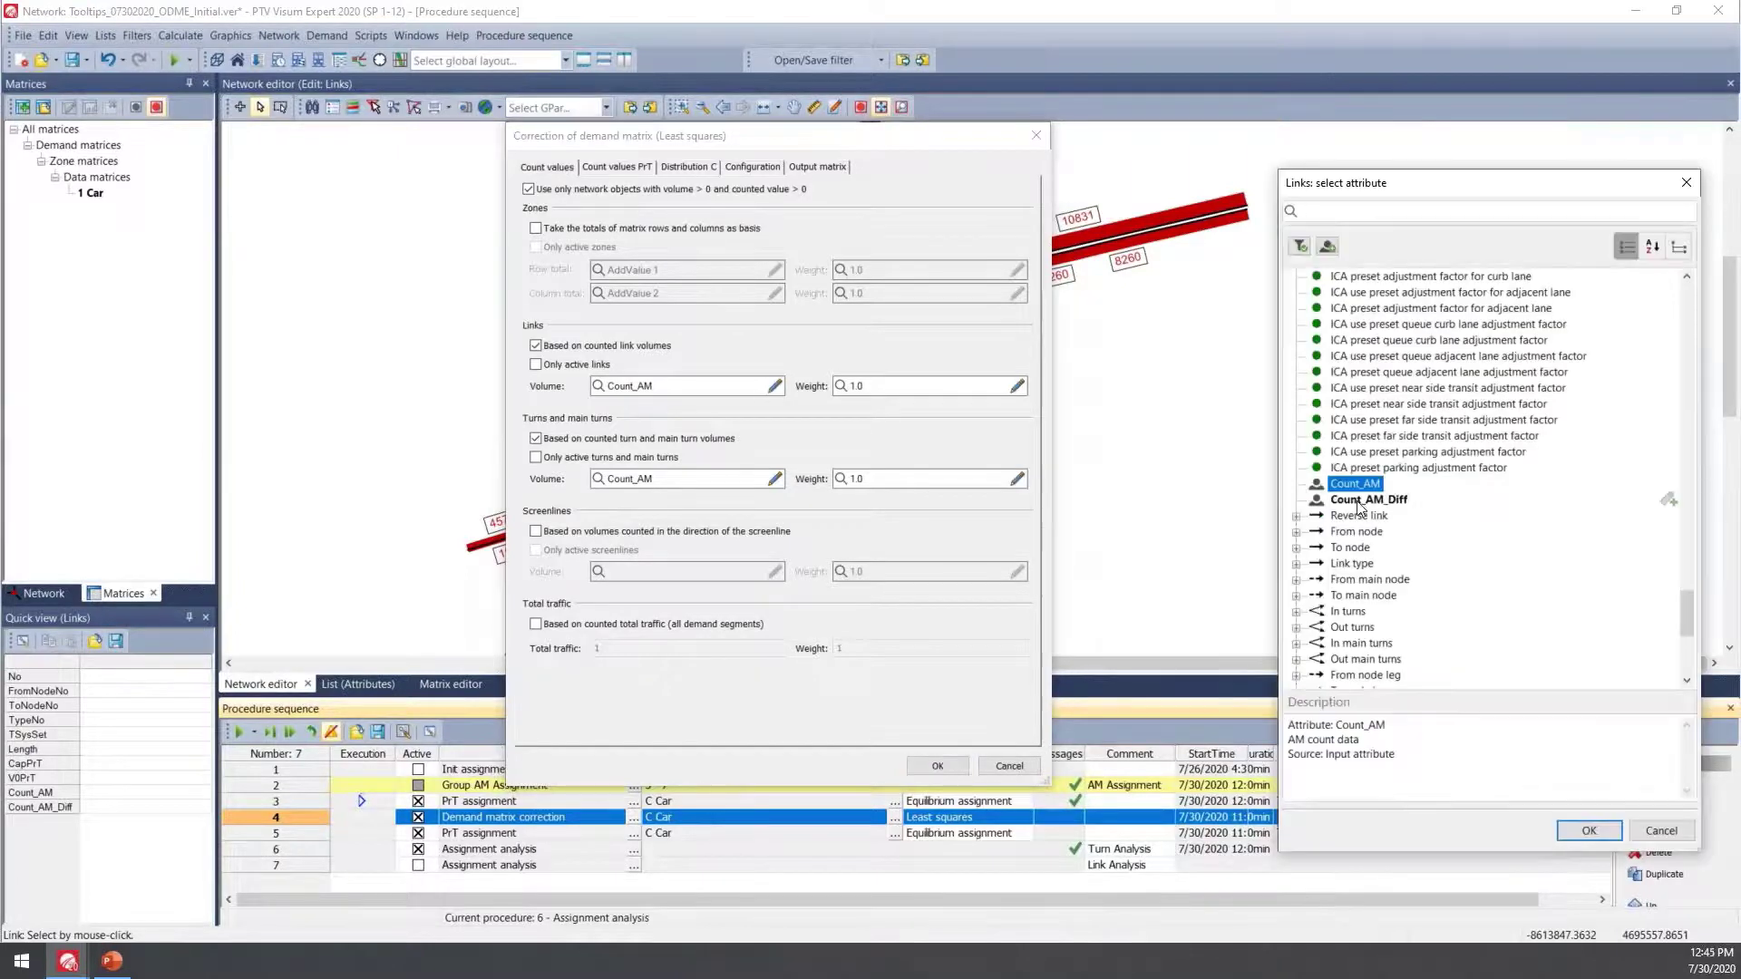
click(1659, 832)
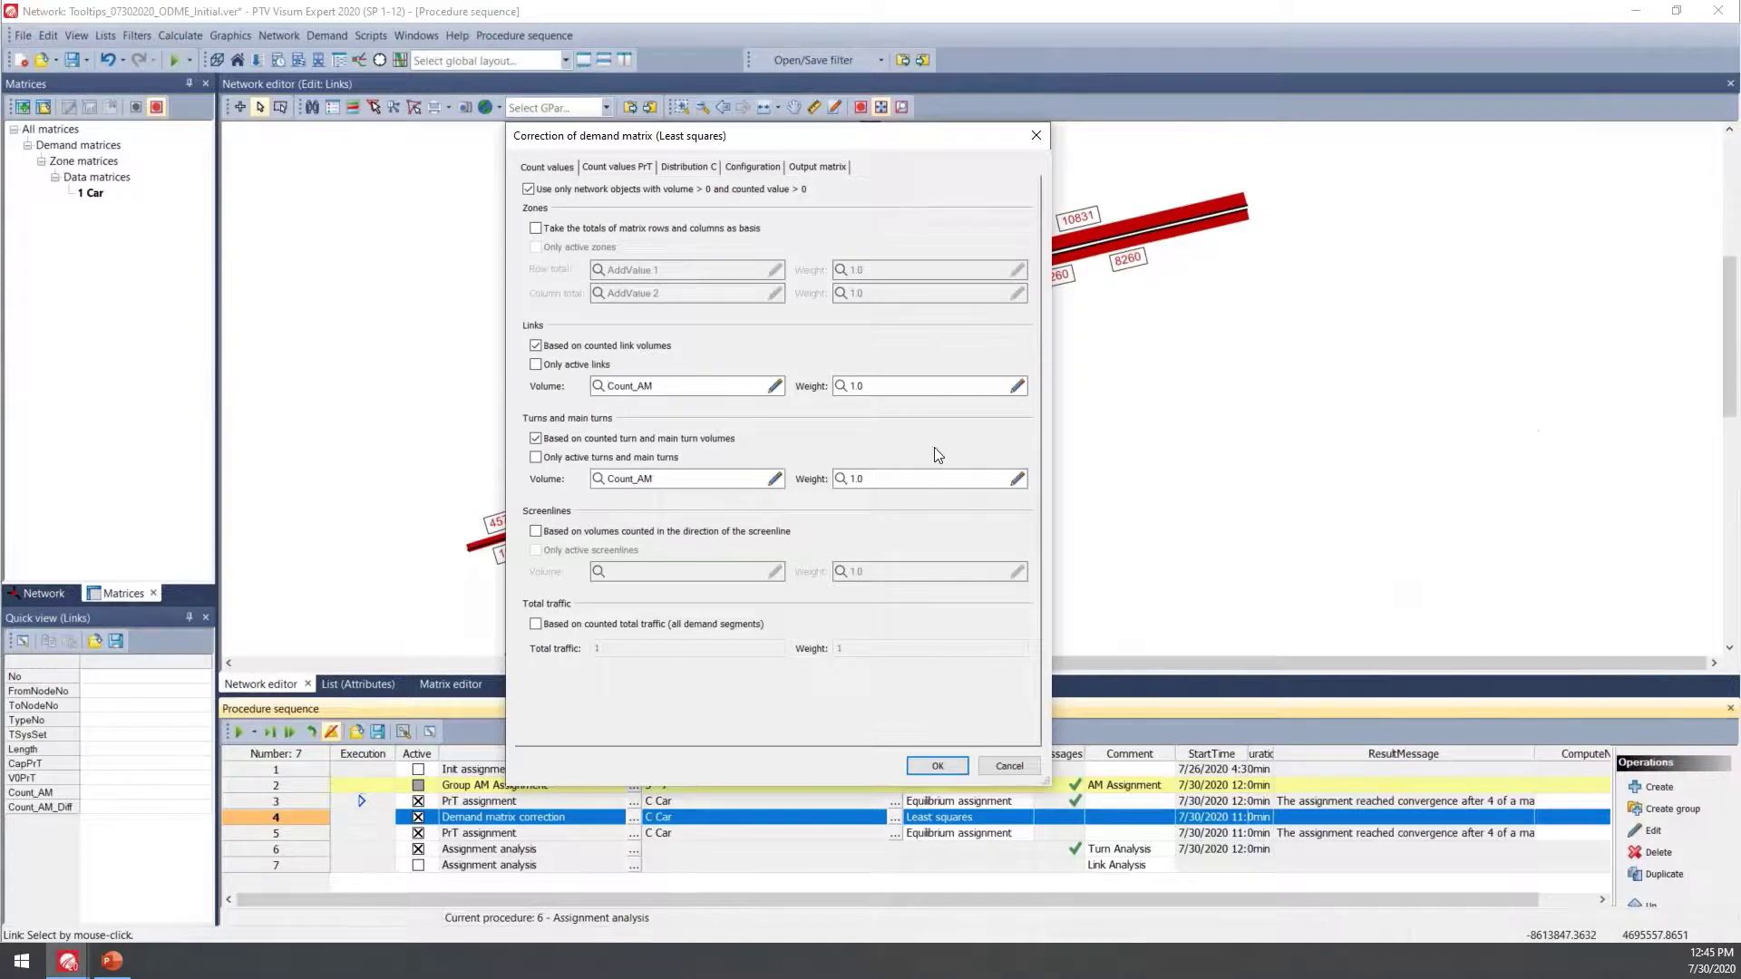
click(773, 479)
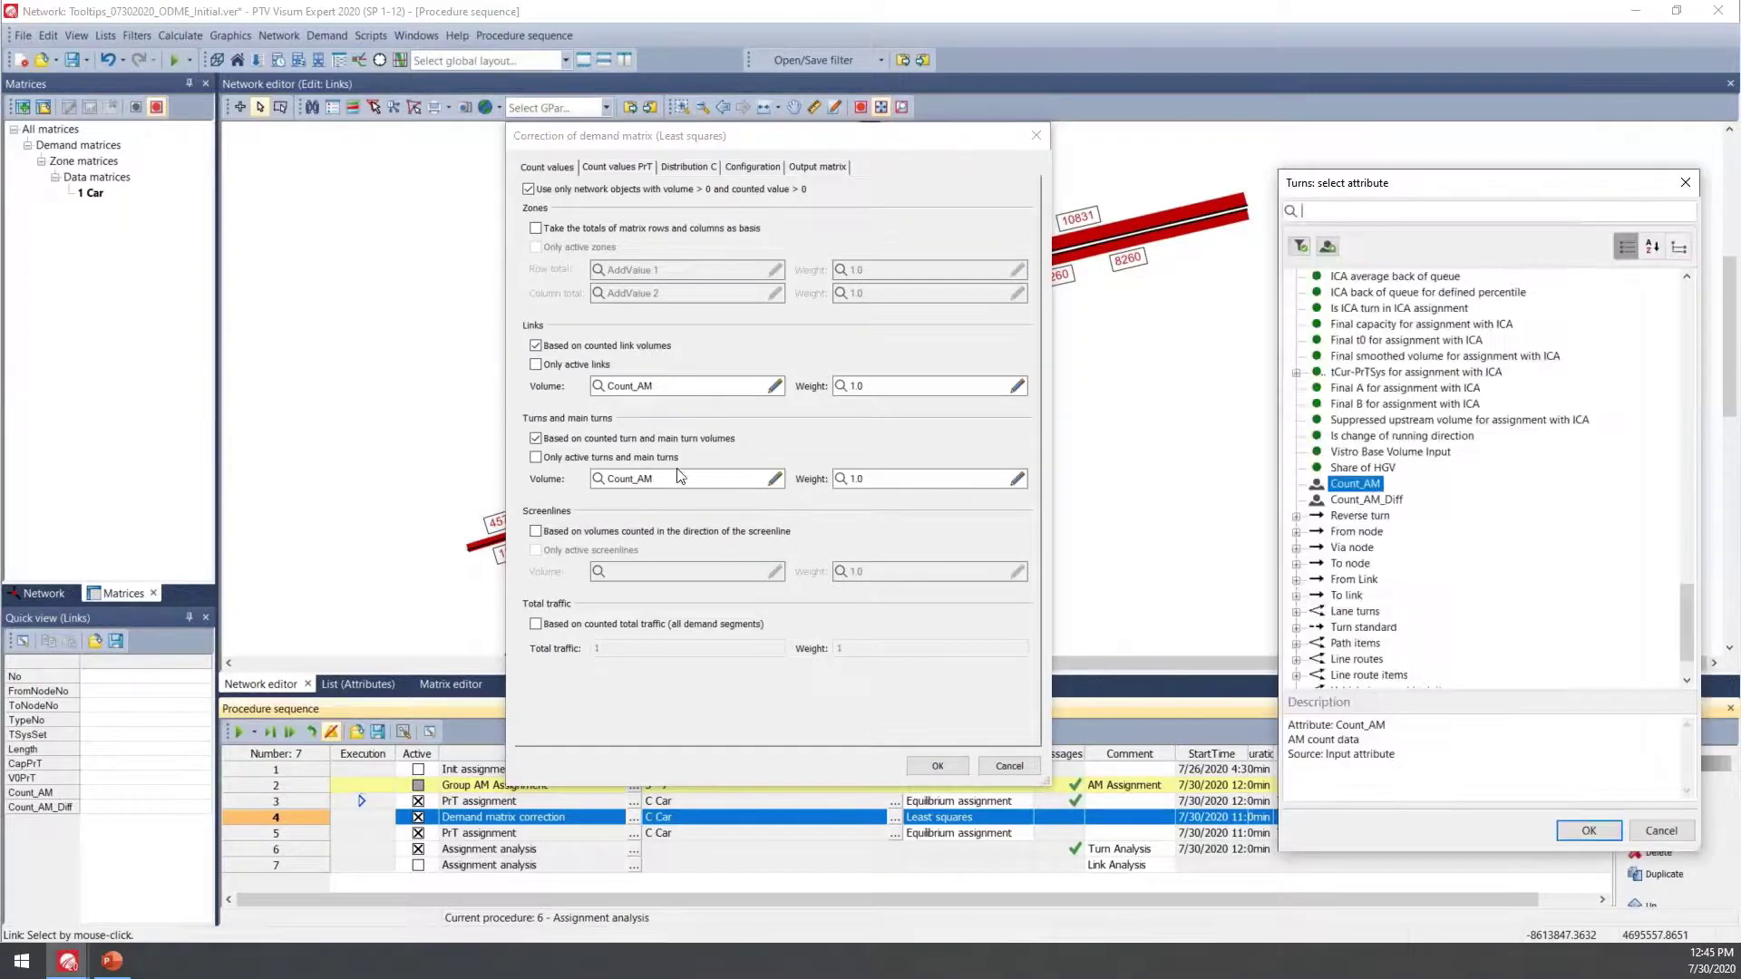
click(1661, 831)
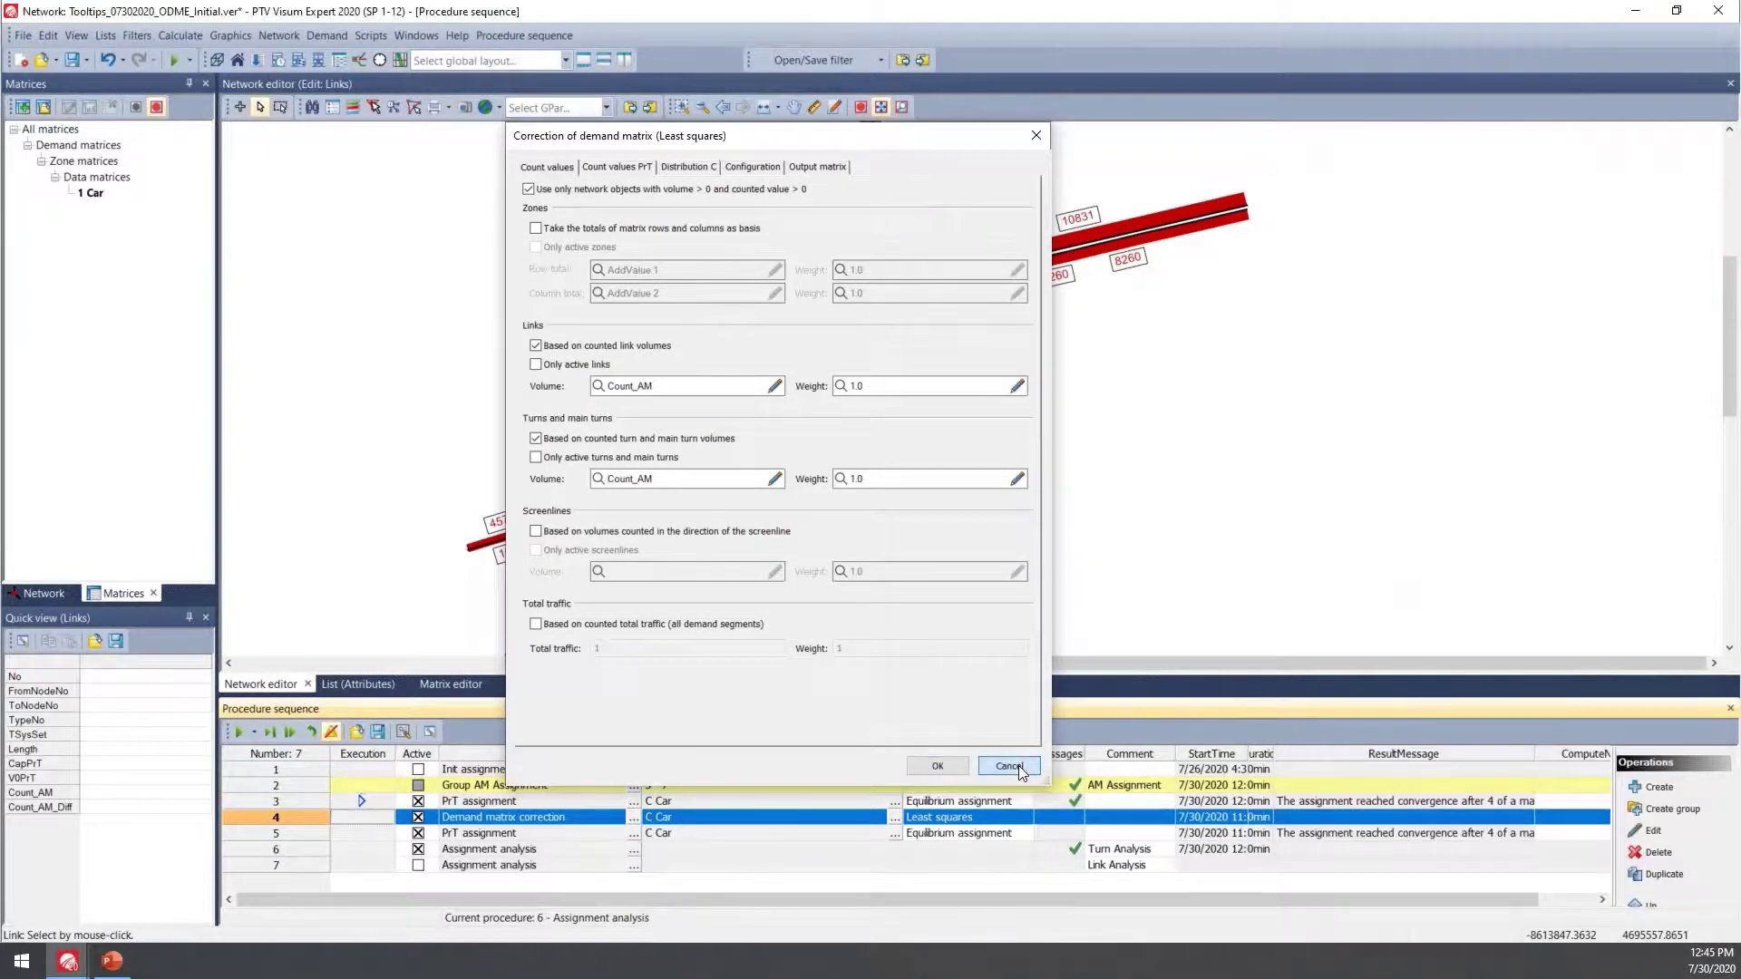
click(1019, 765)
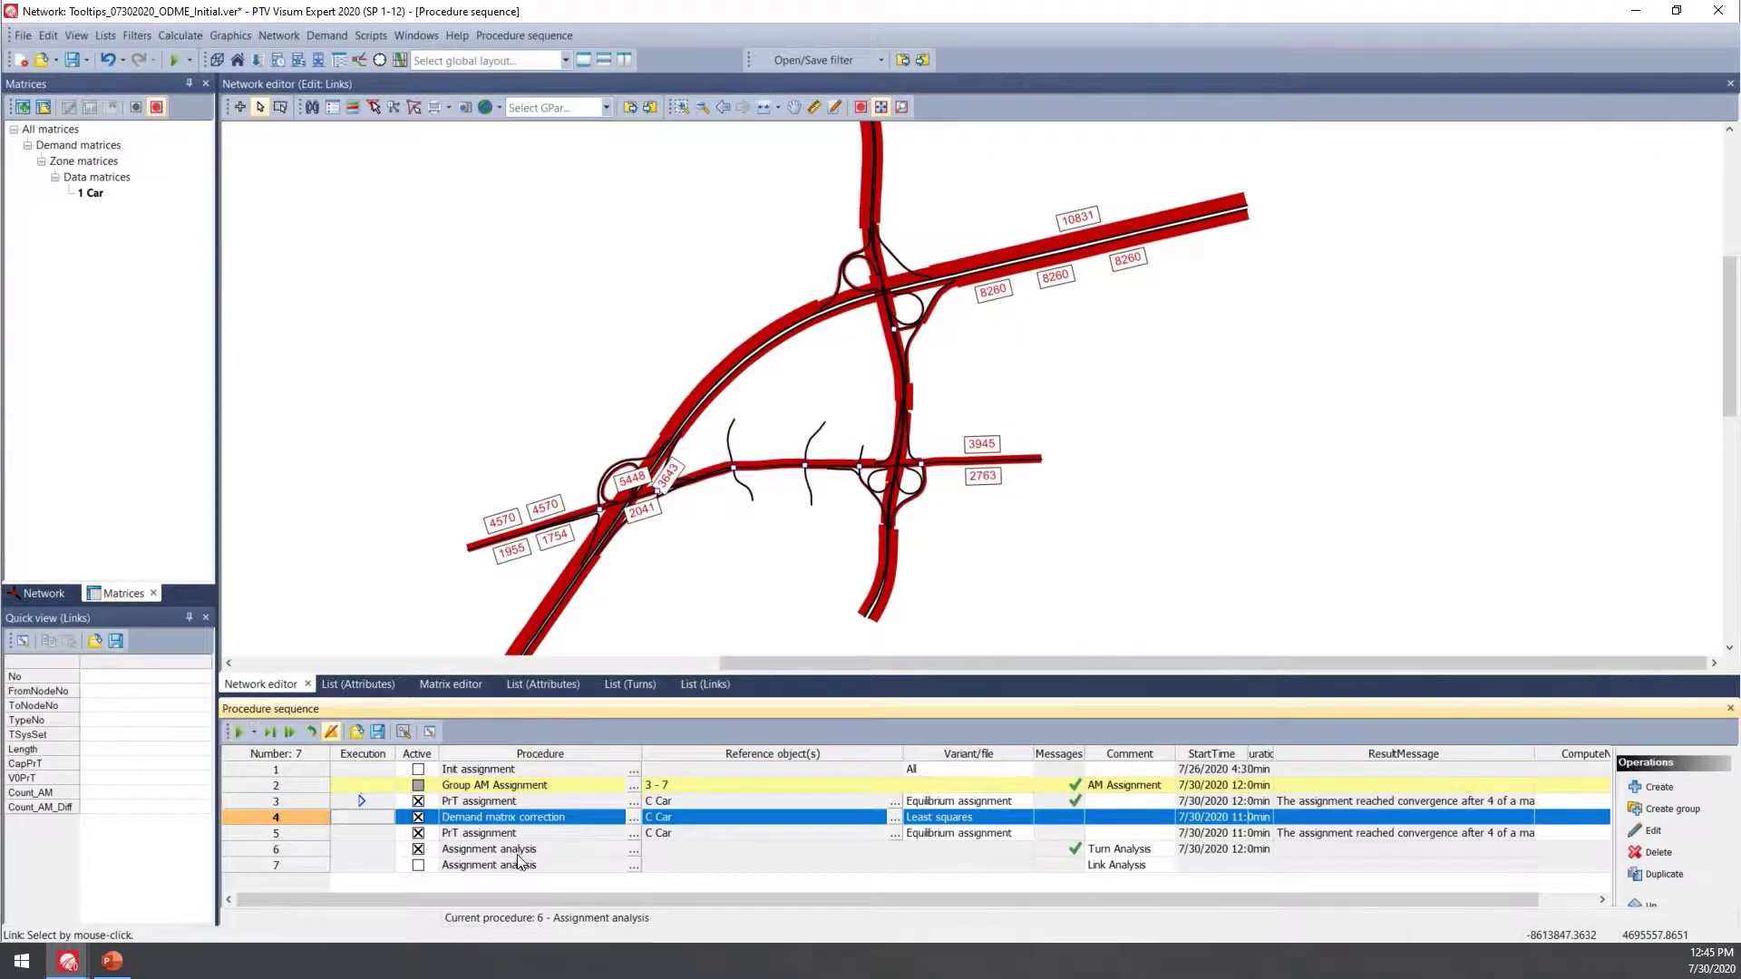
- Run the procedure sequence with the demand matrix correction twice and check the fit in the assignment analysis chart
click(240, 732)
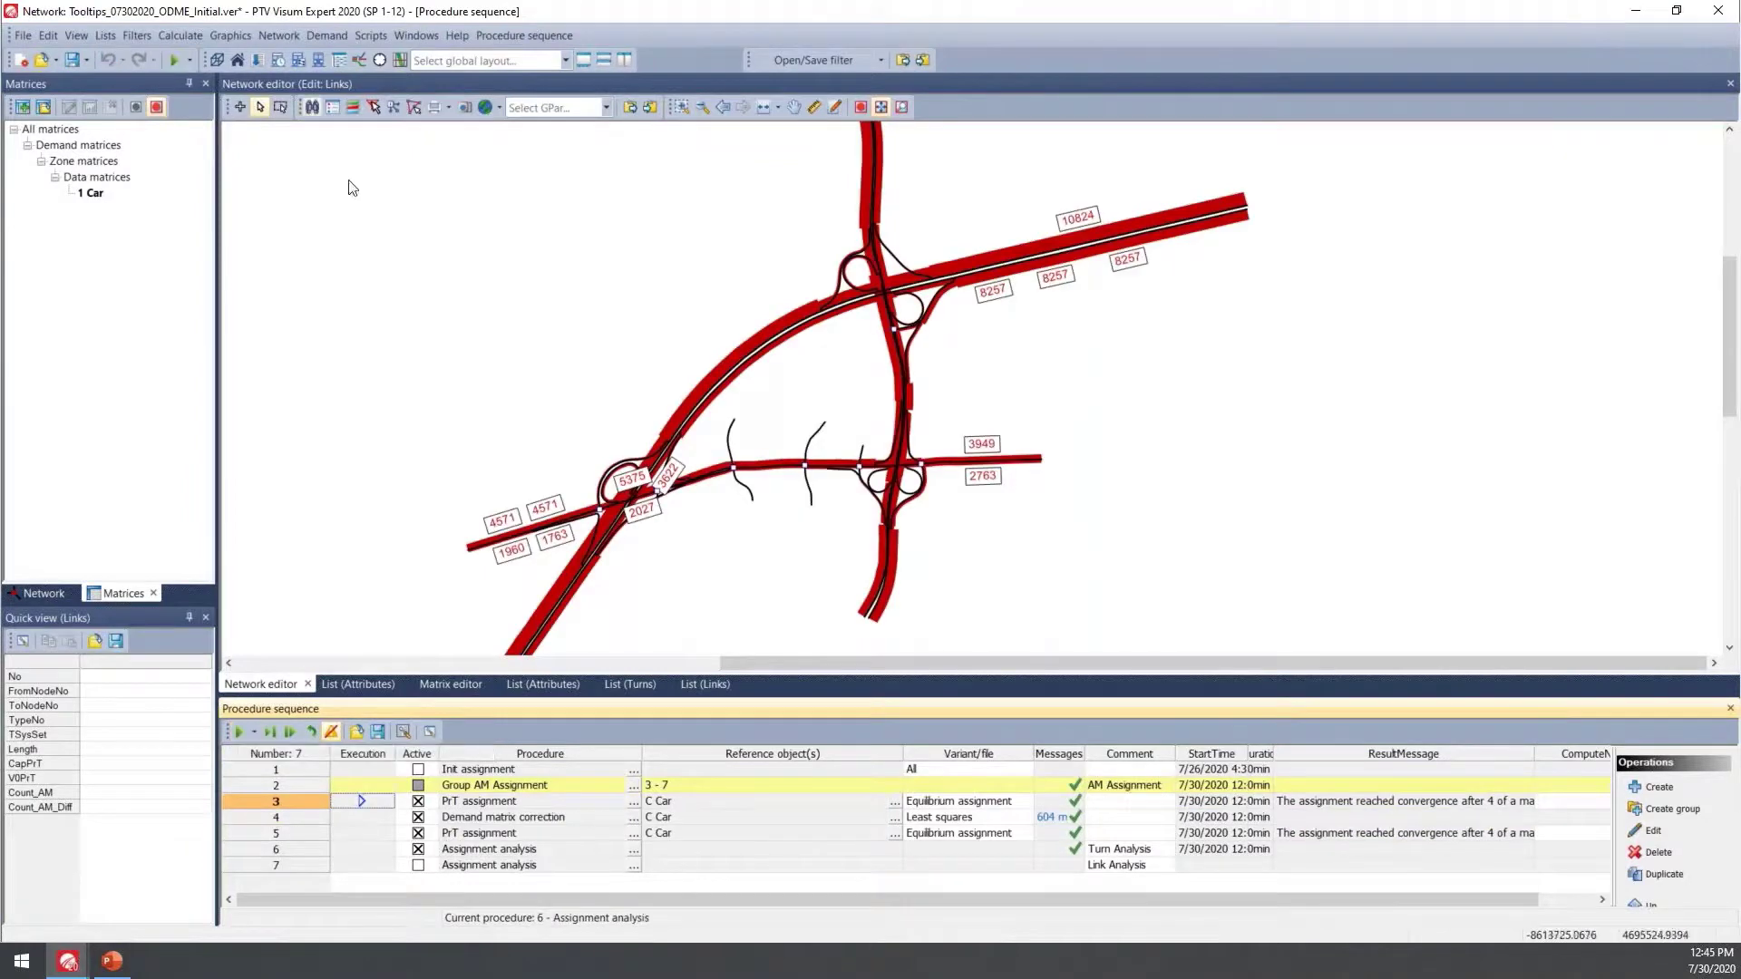
click(242, 734)
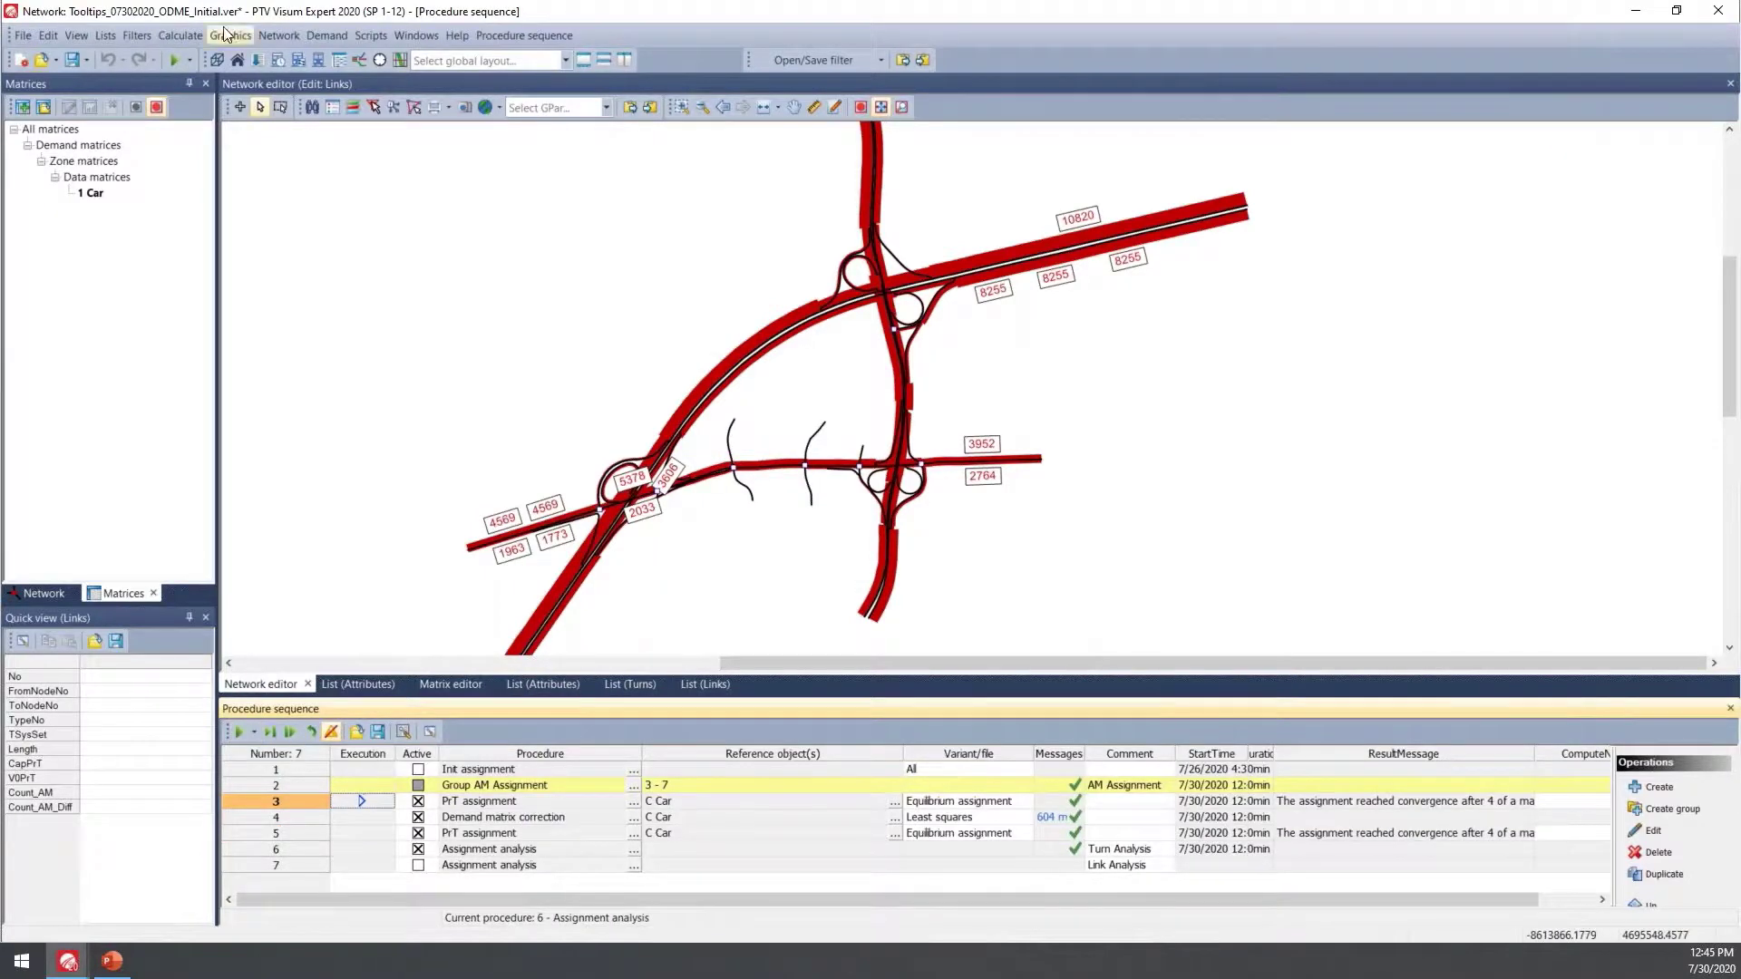
click(176, 35)
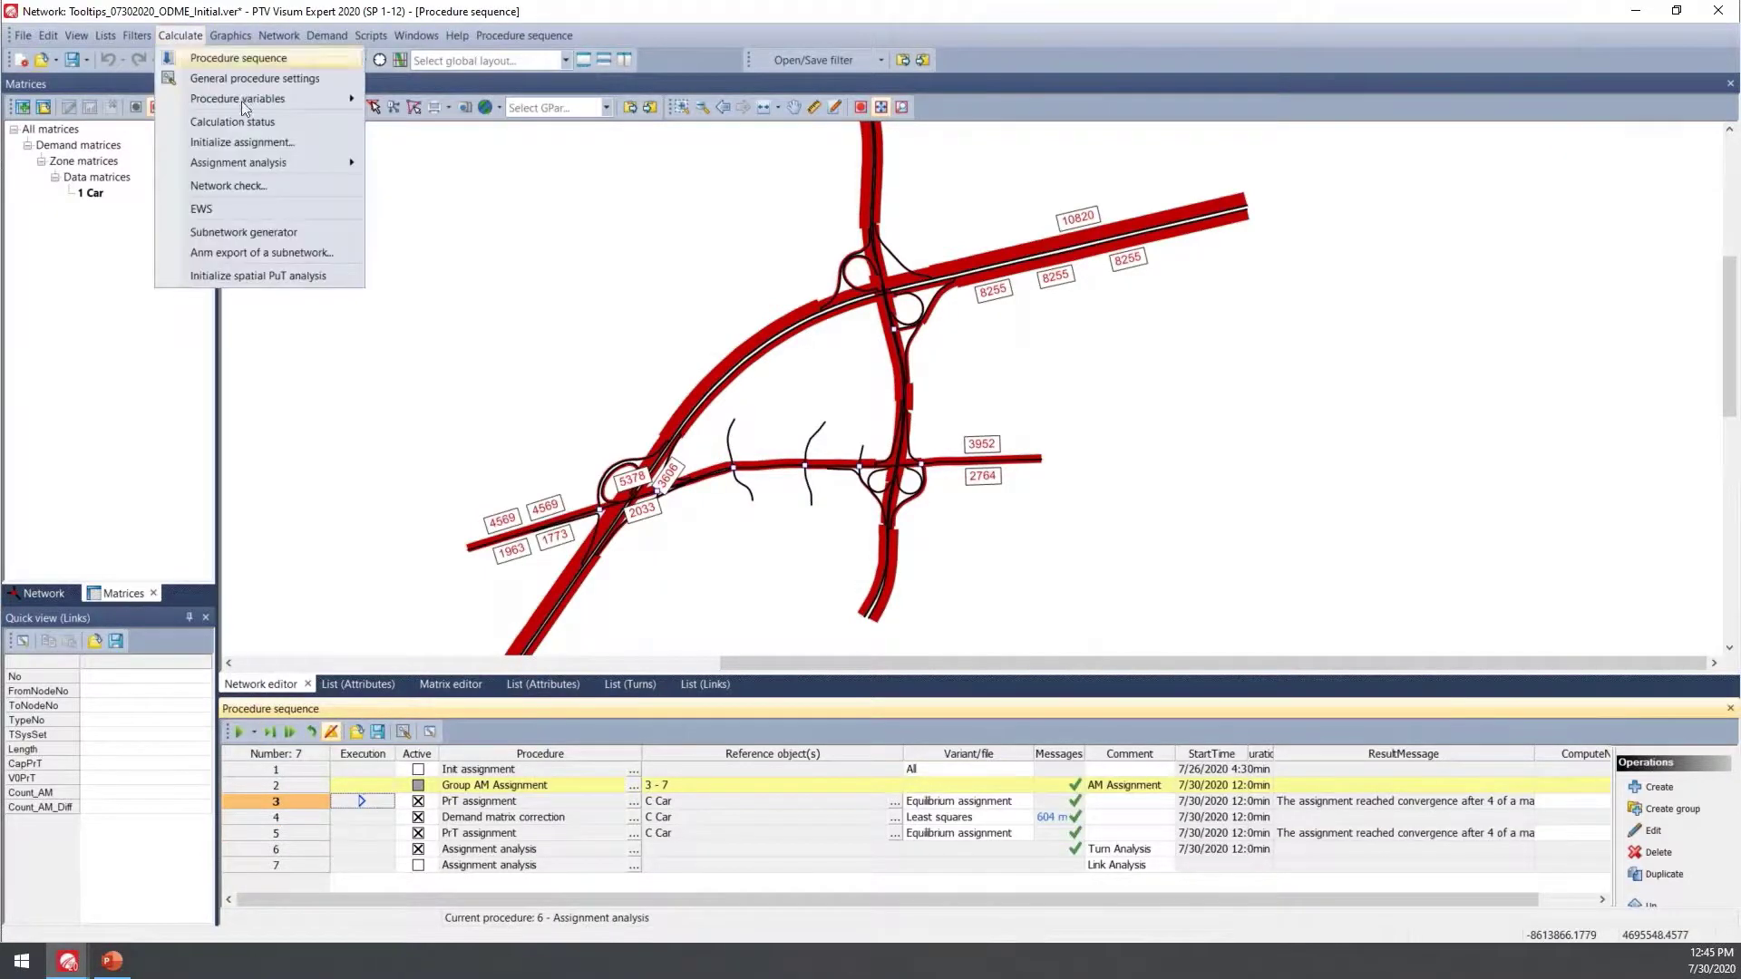
mouse_move(278, 166)
click(426, 186)
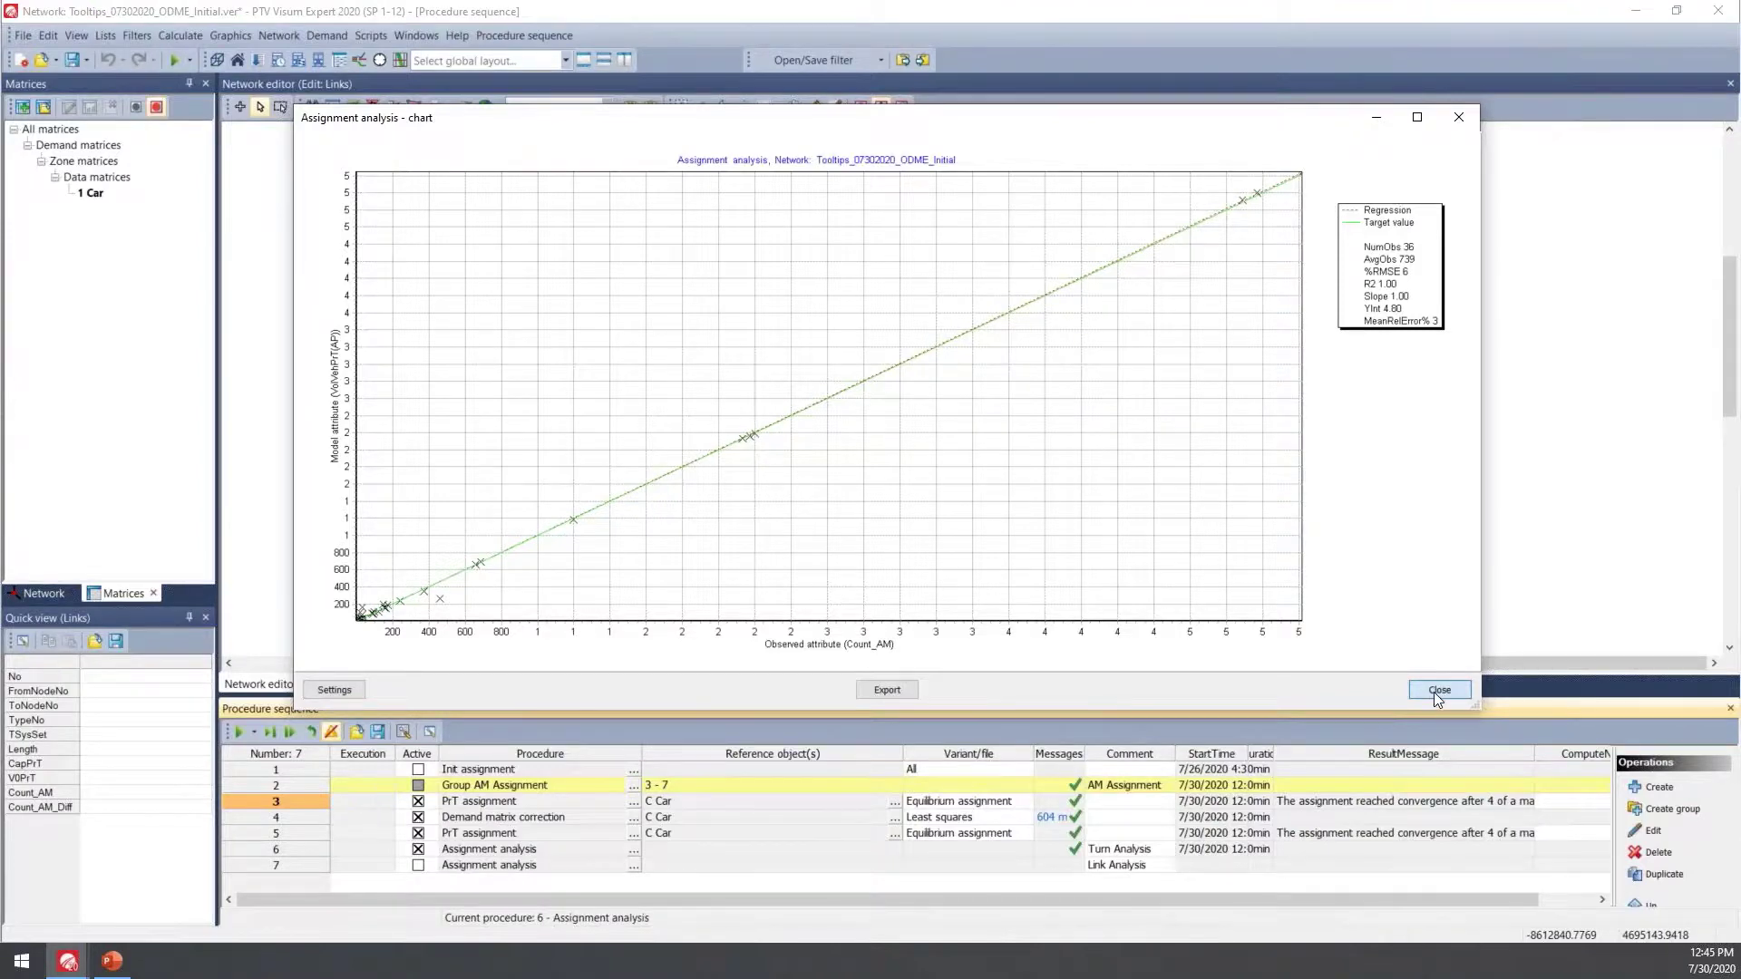
click(1438, 690)
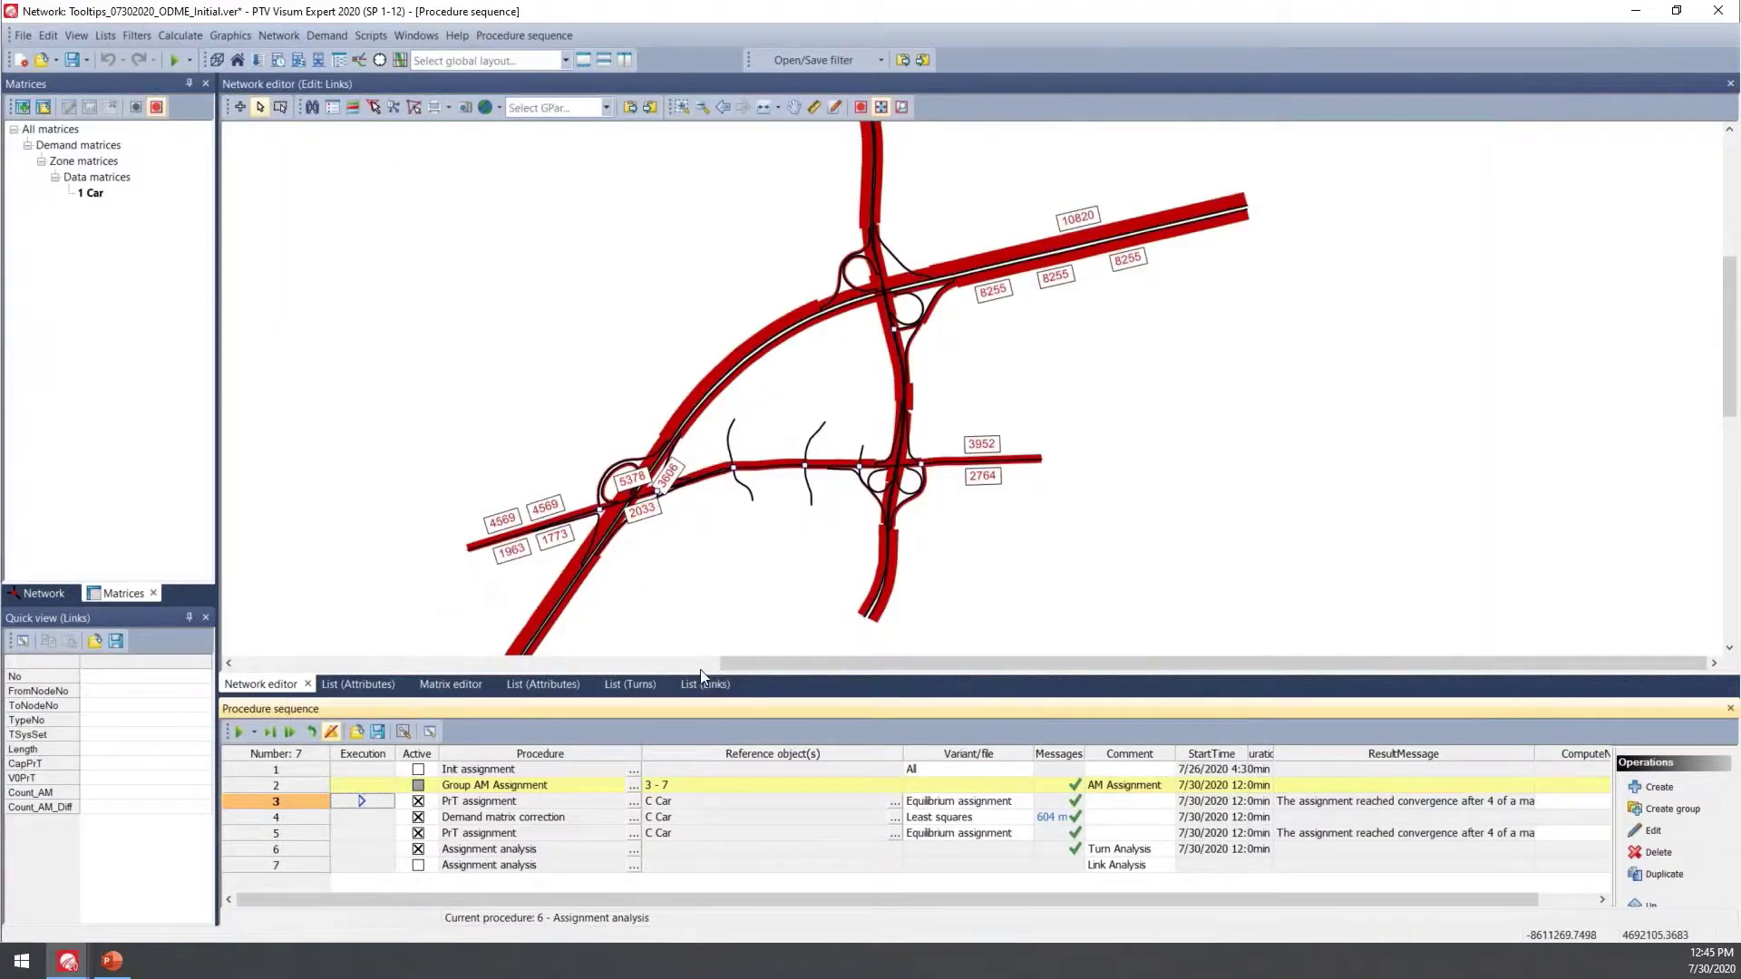
- Open the links list, dock it in the main work area, and widen the Count_AM and Count_AM_Diff columns
click(42, 593)
right_click(80, 127)
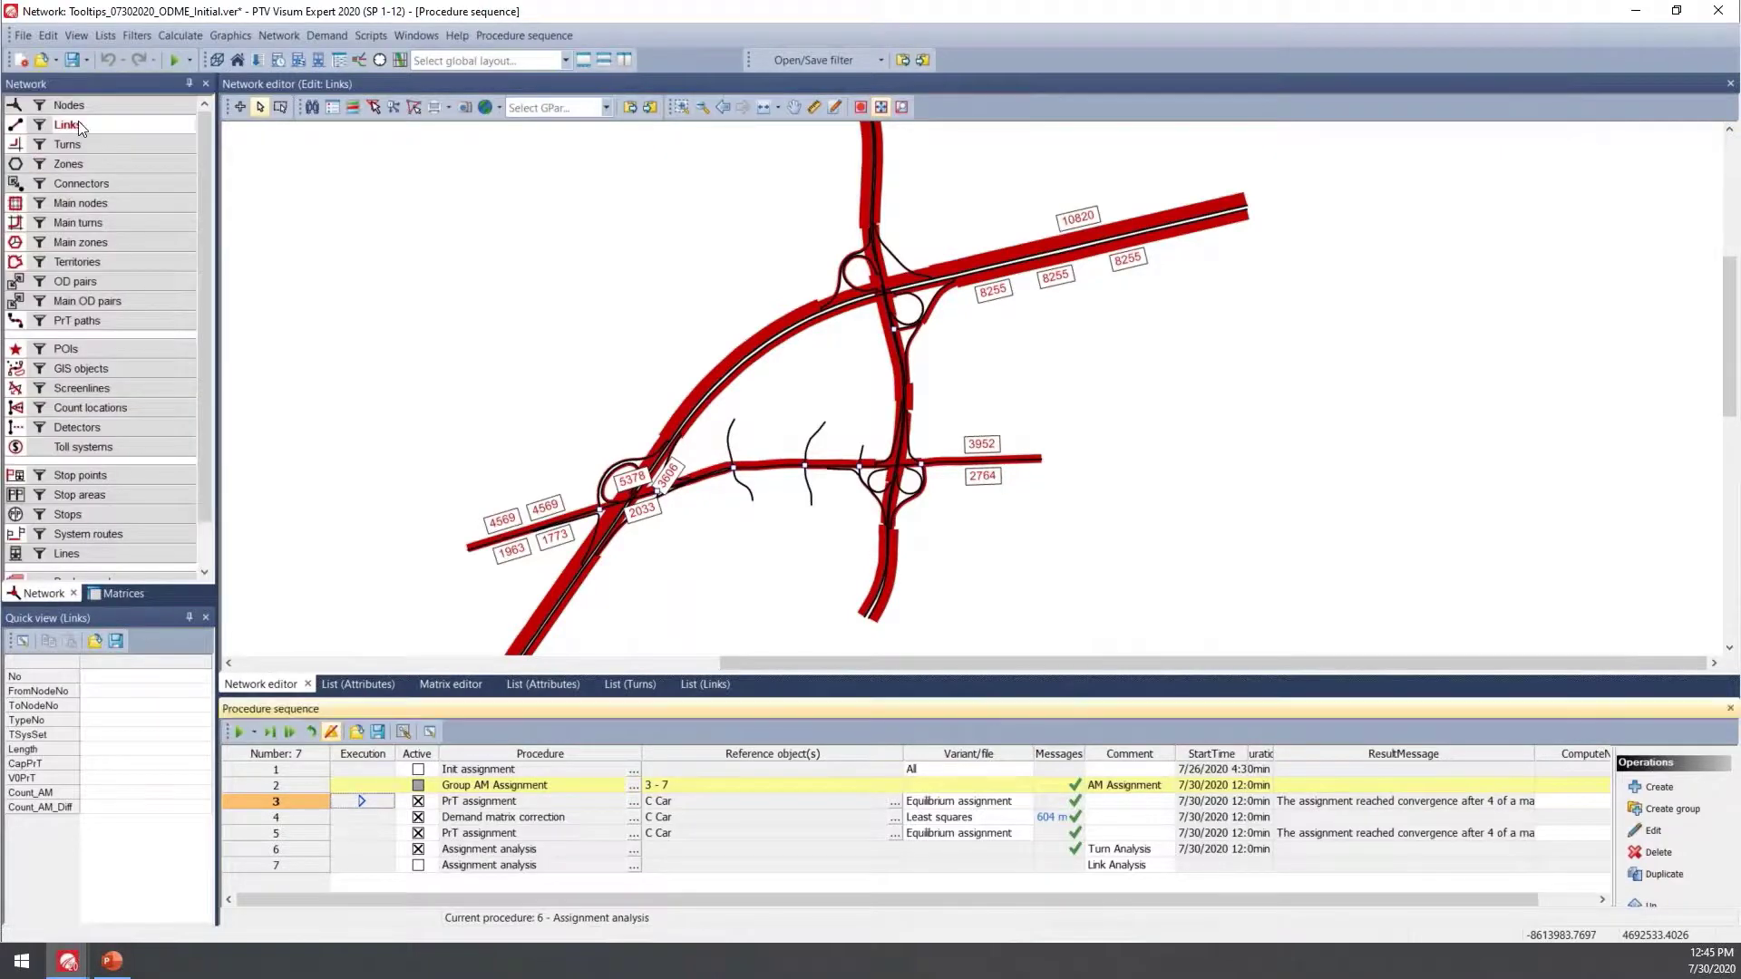
click(372, 209)
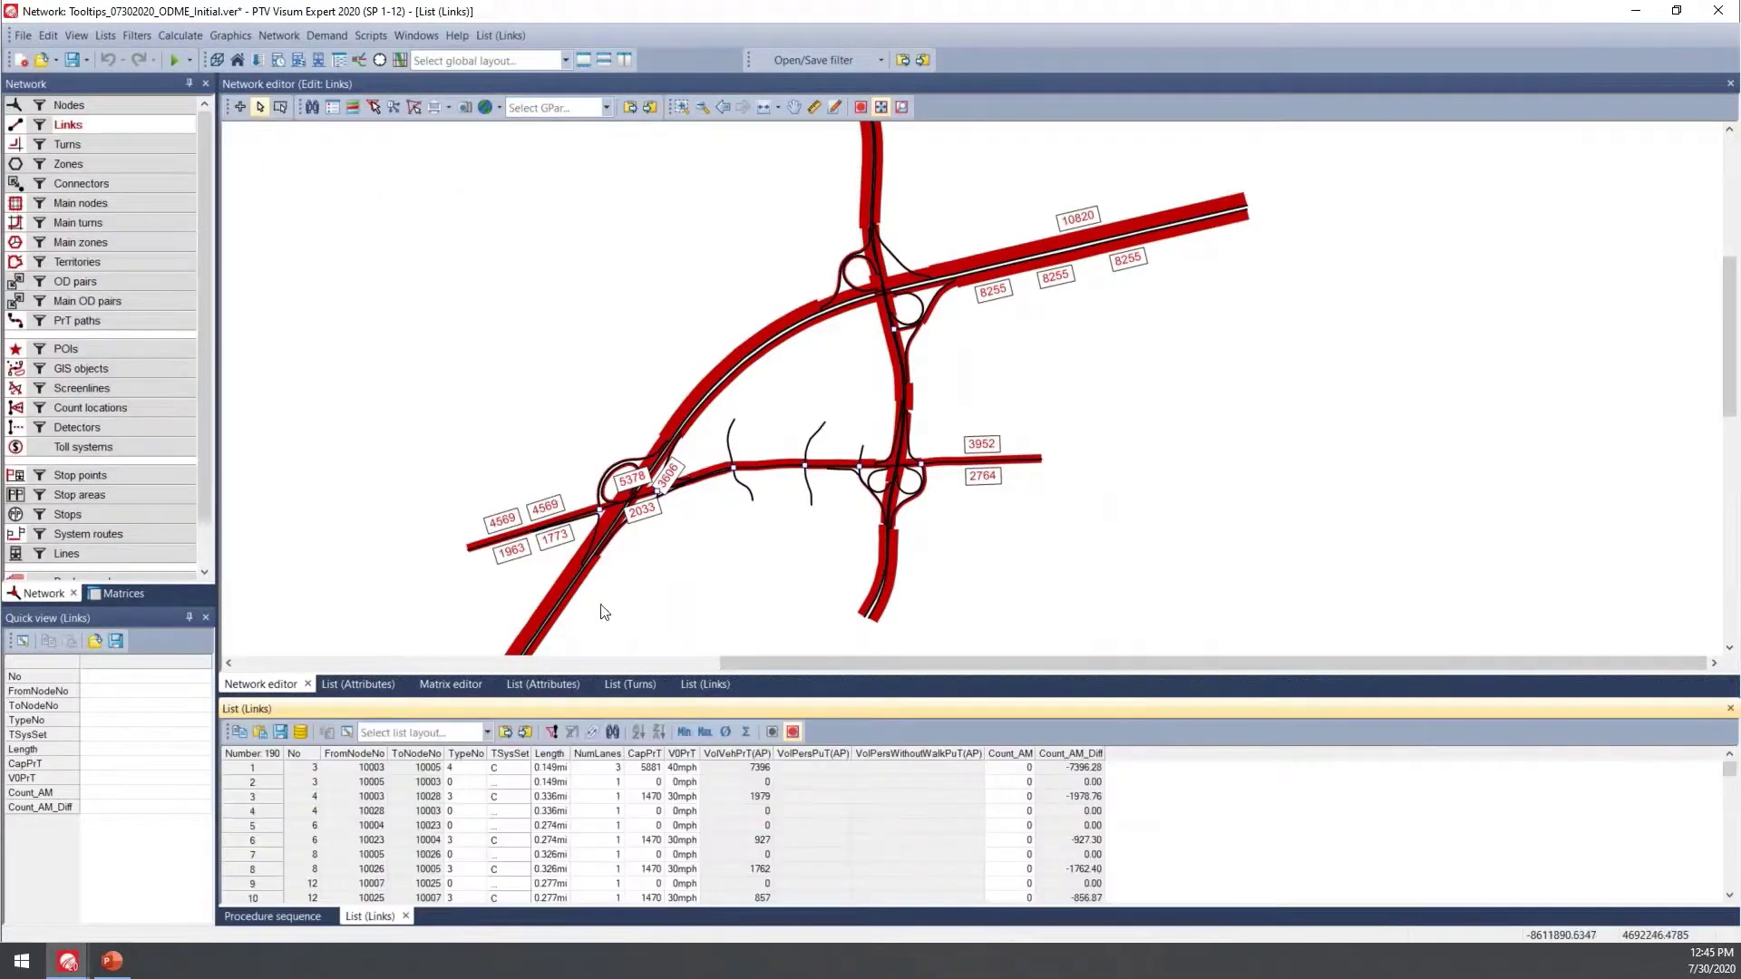
drag(612, 708, 966, 370)
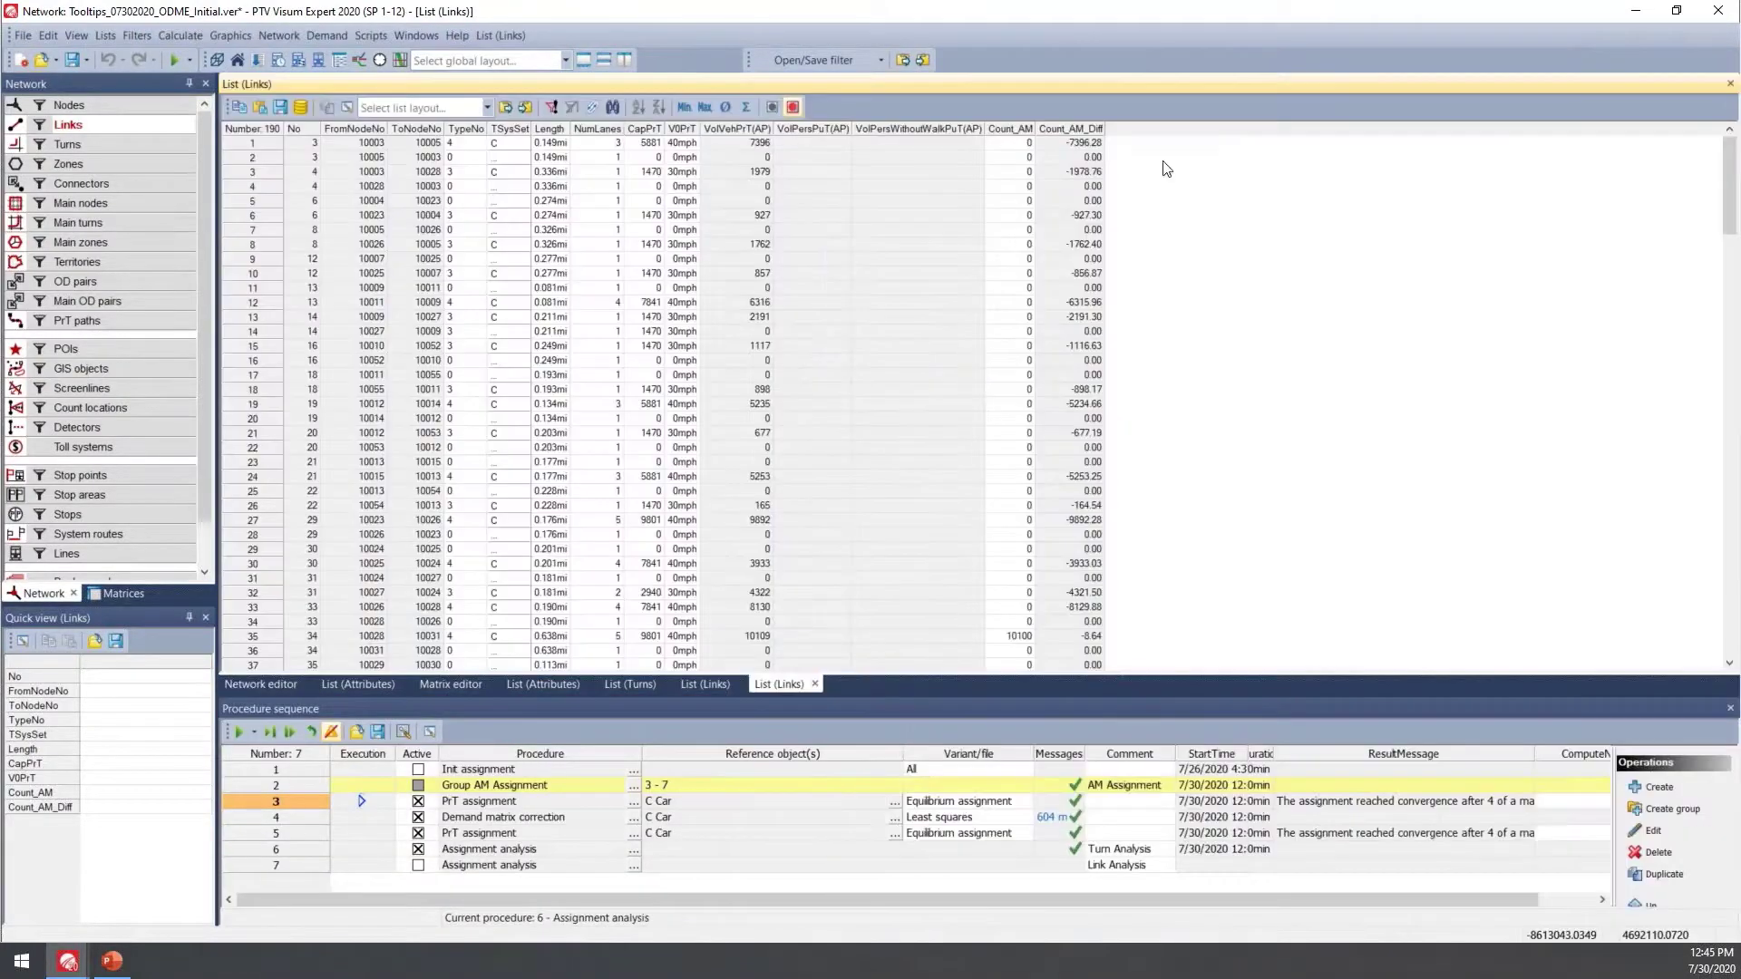
double_click(1035, 129)
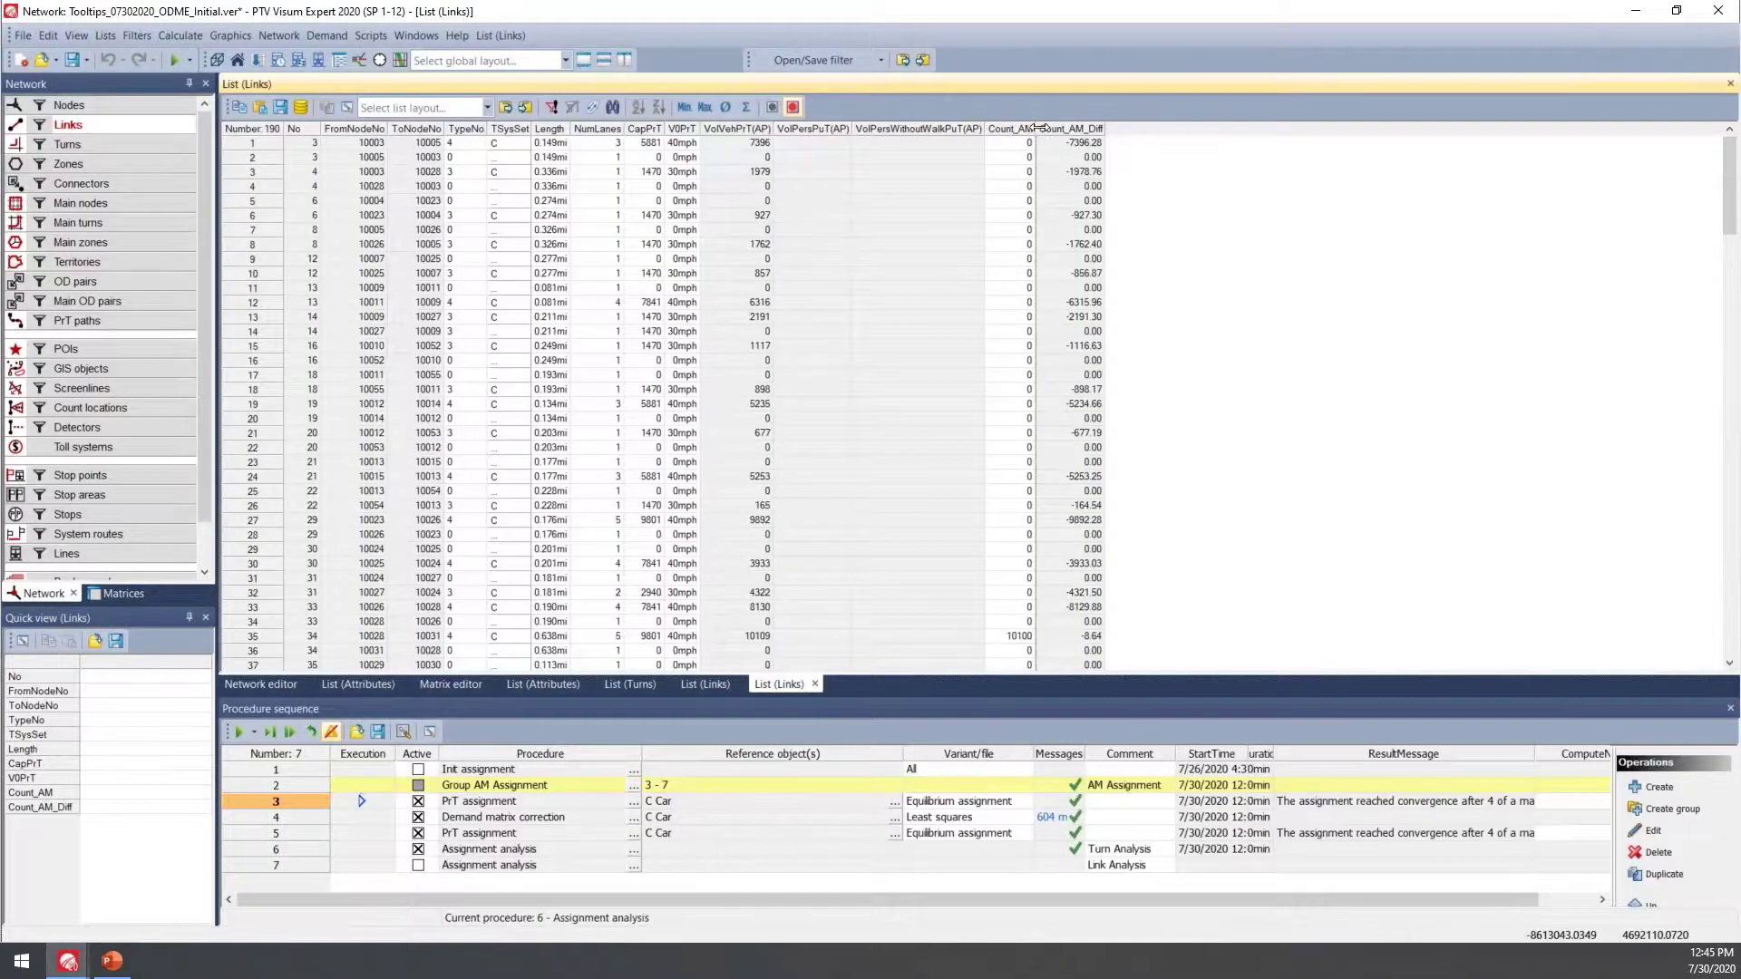
drag(1116, 128, 1141, 126)
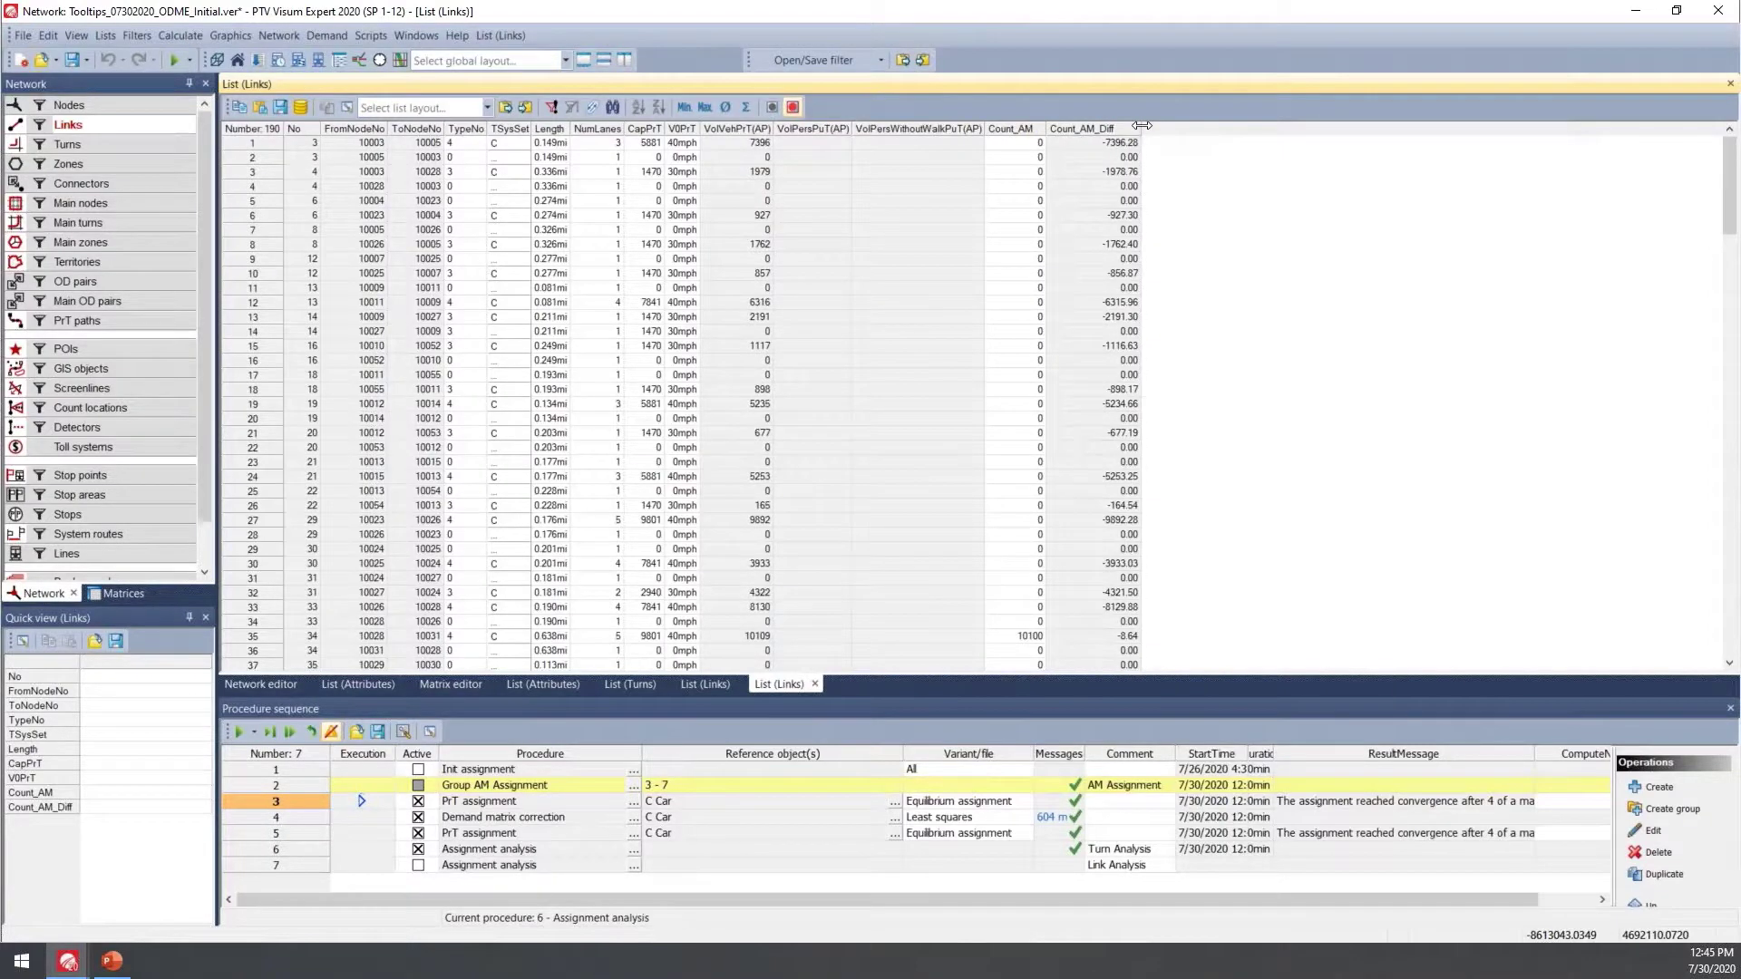
- Filter the links list to rows whose Count_AM does not equal 0
click(1038, 127)
click(937, 149)
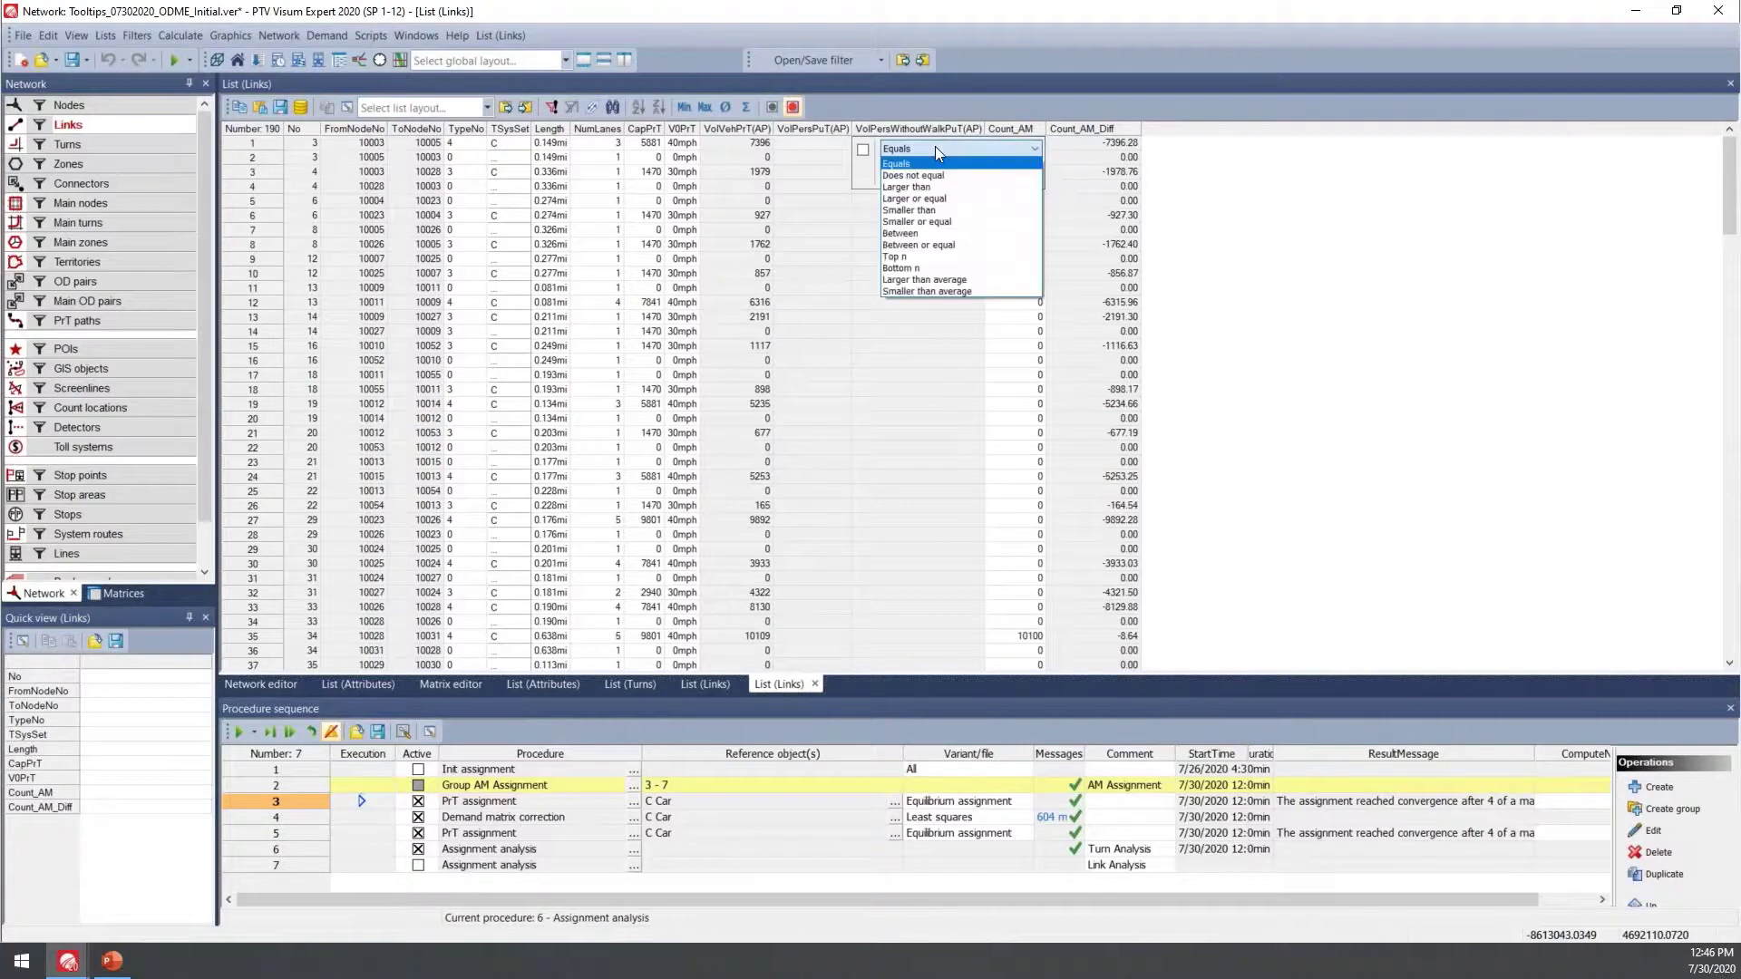
click(914, 175)
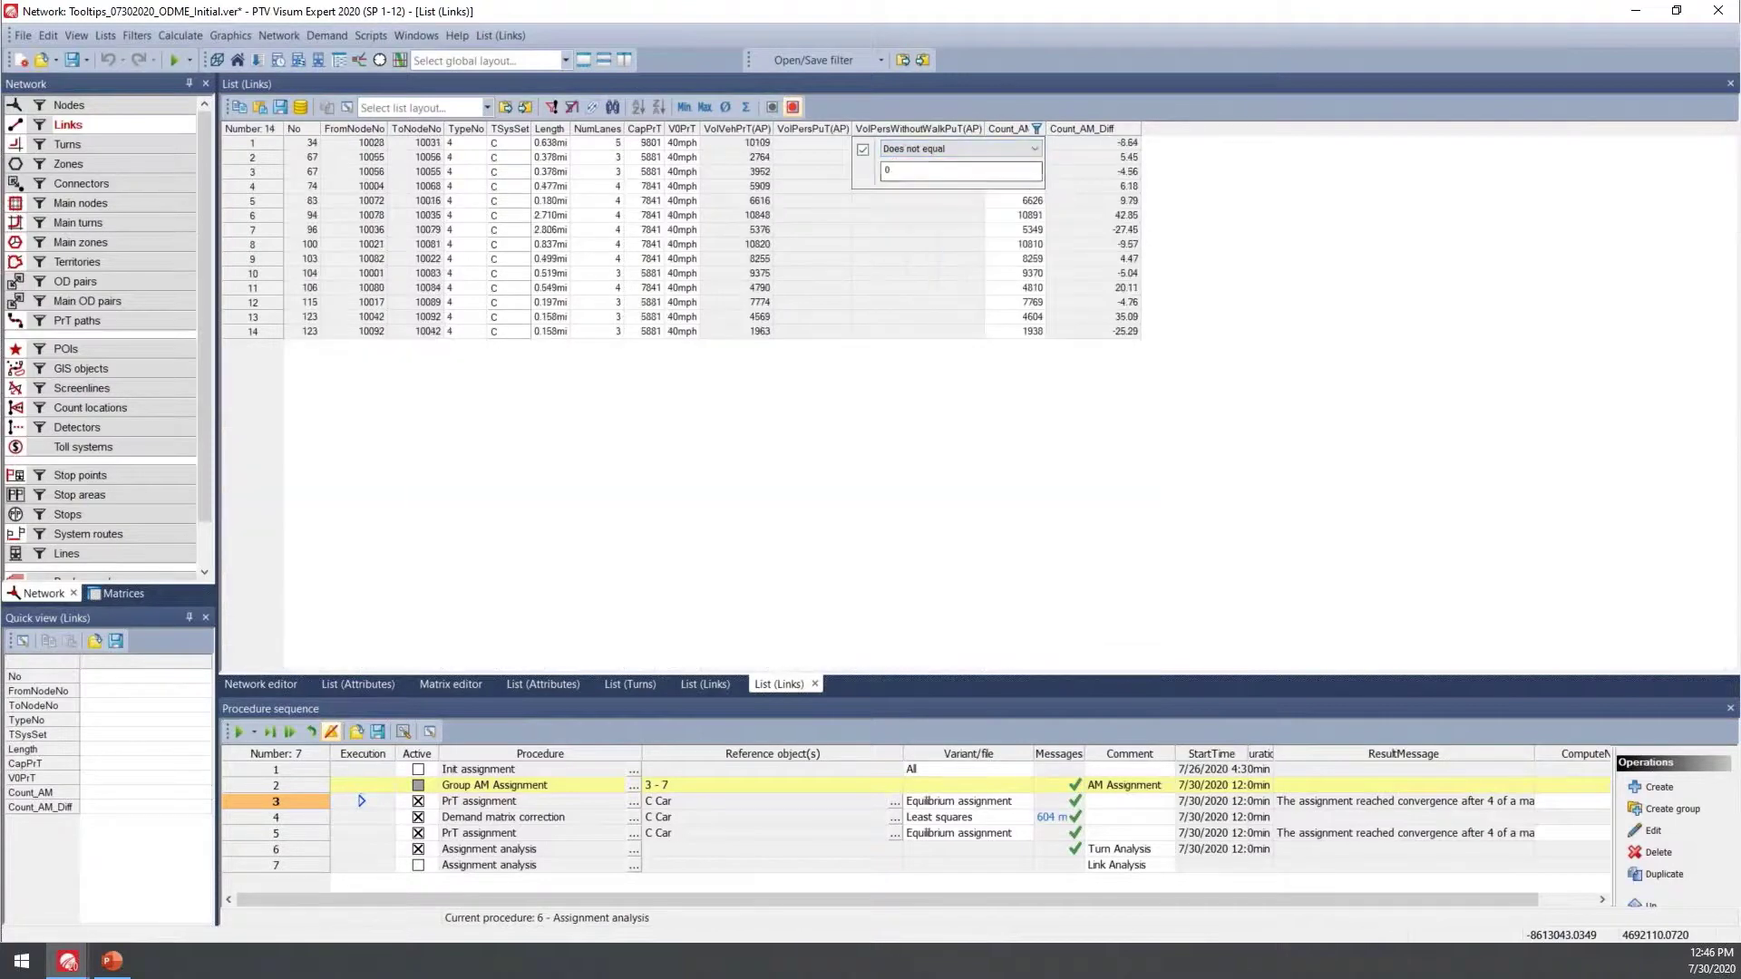
click(1017, 245)
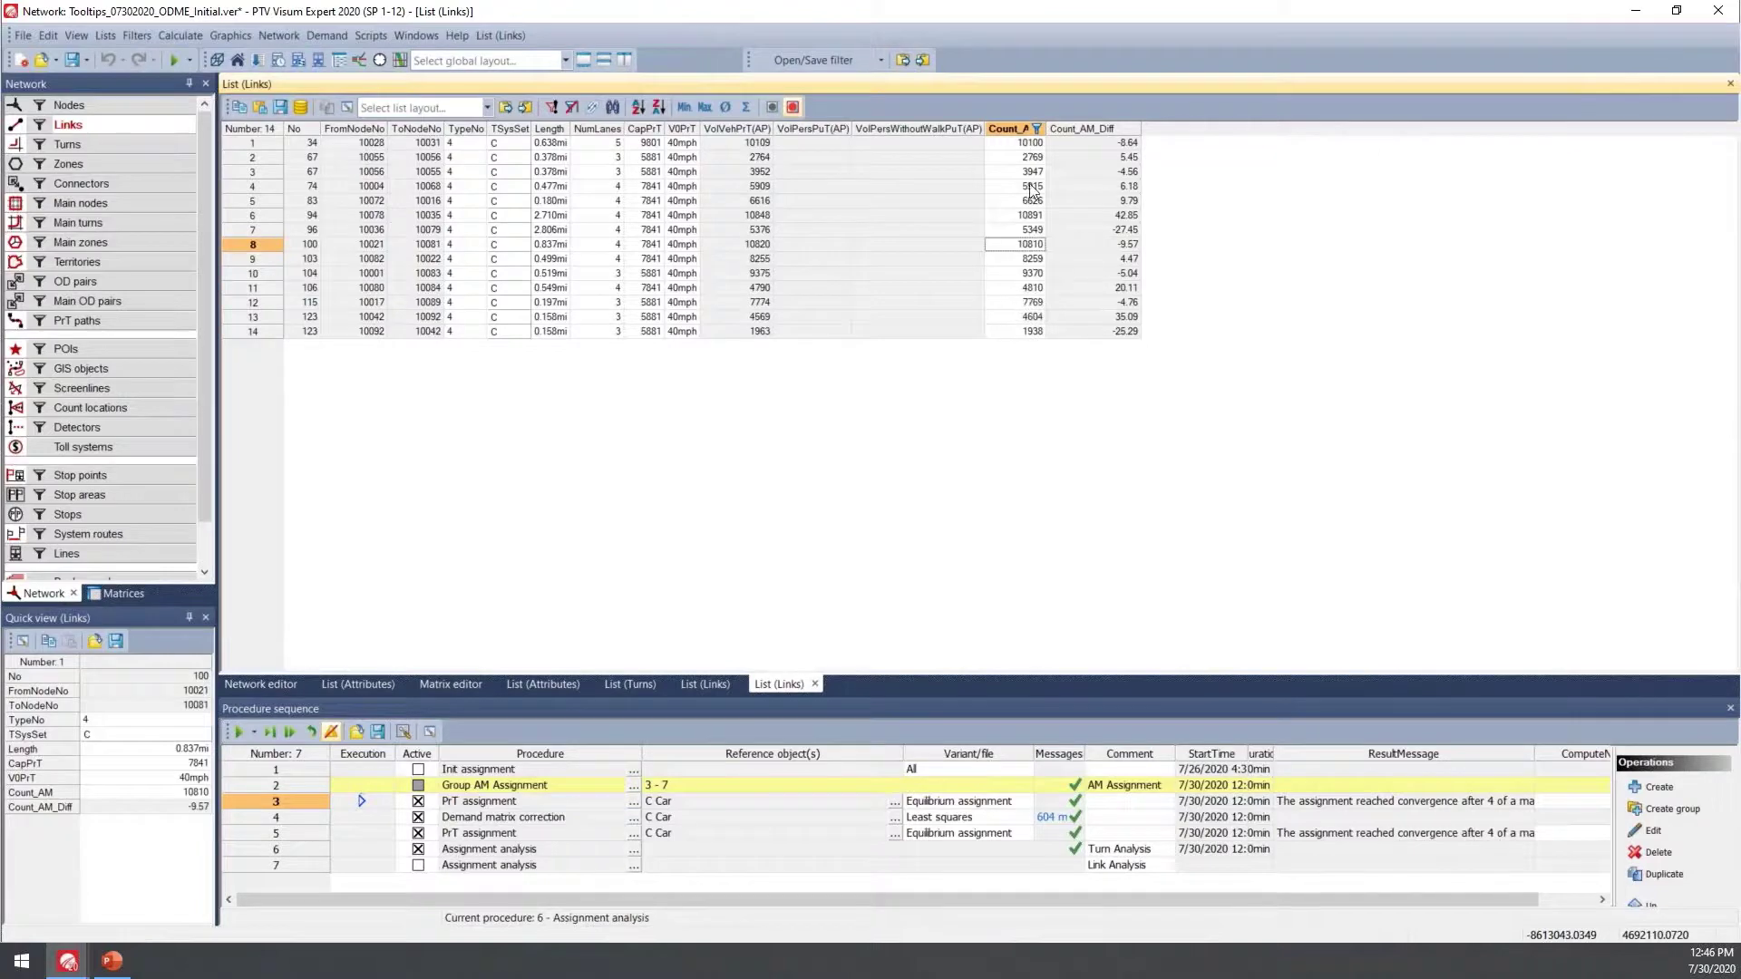
- Sort the filtered links by Count_AM_Diff in descending order
click(1101, 118)
right_click(1101, 129)
click(1155, 162)
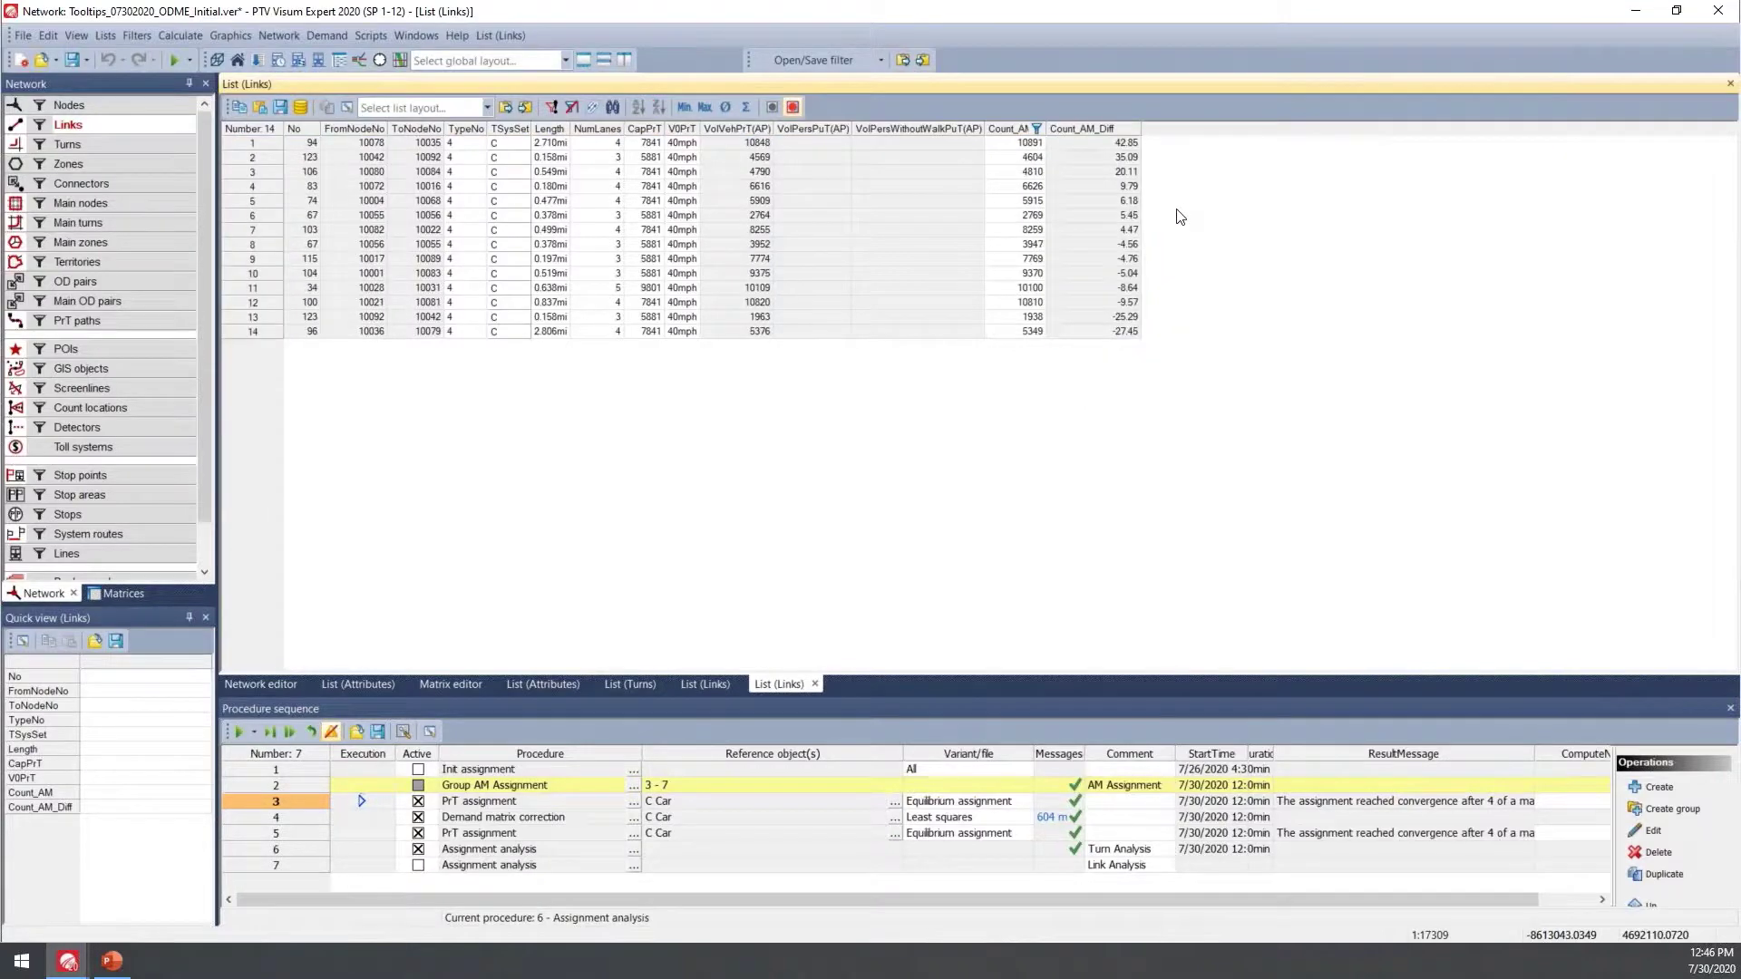
- Select the link with the largest Count_AM_Diff and examine its location in the network view
click(1126, 157)
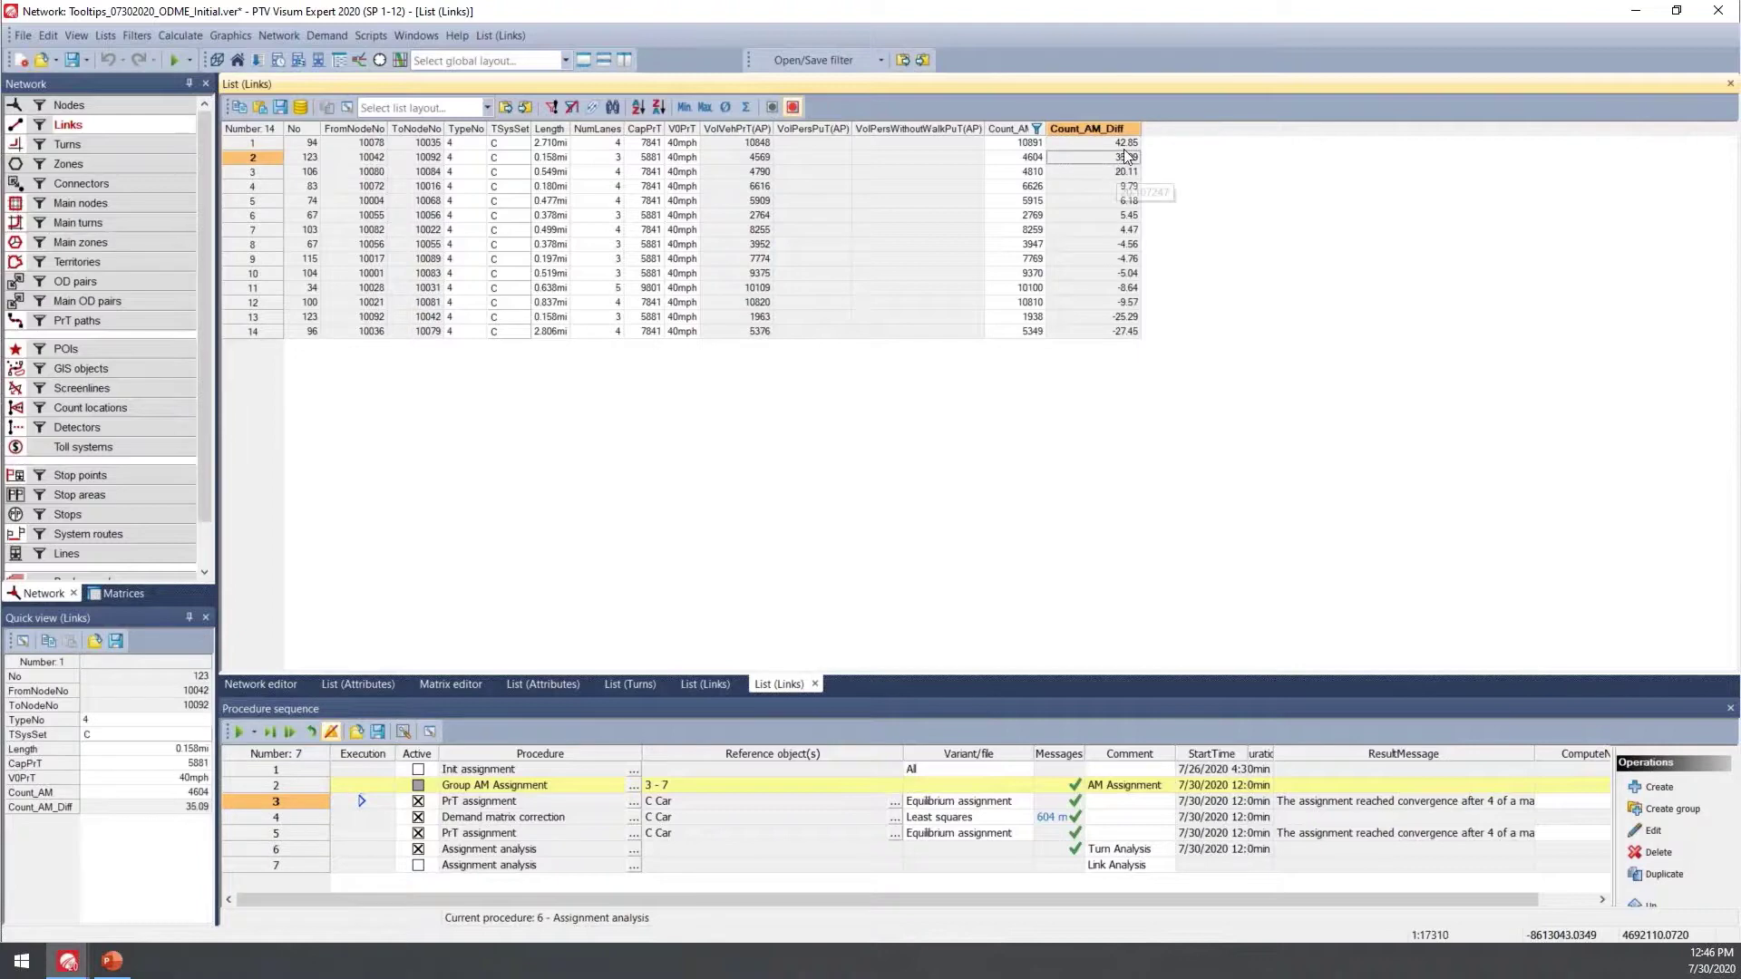
click(260, 684)
scroll(1123, 362, down, 1)
drag(1123, 362, 941, 392)
scroll(590, 542, down, 1)
drag(940, 459, 1087, 401)
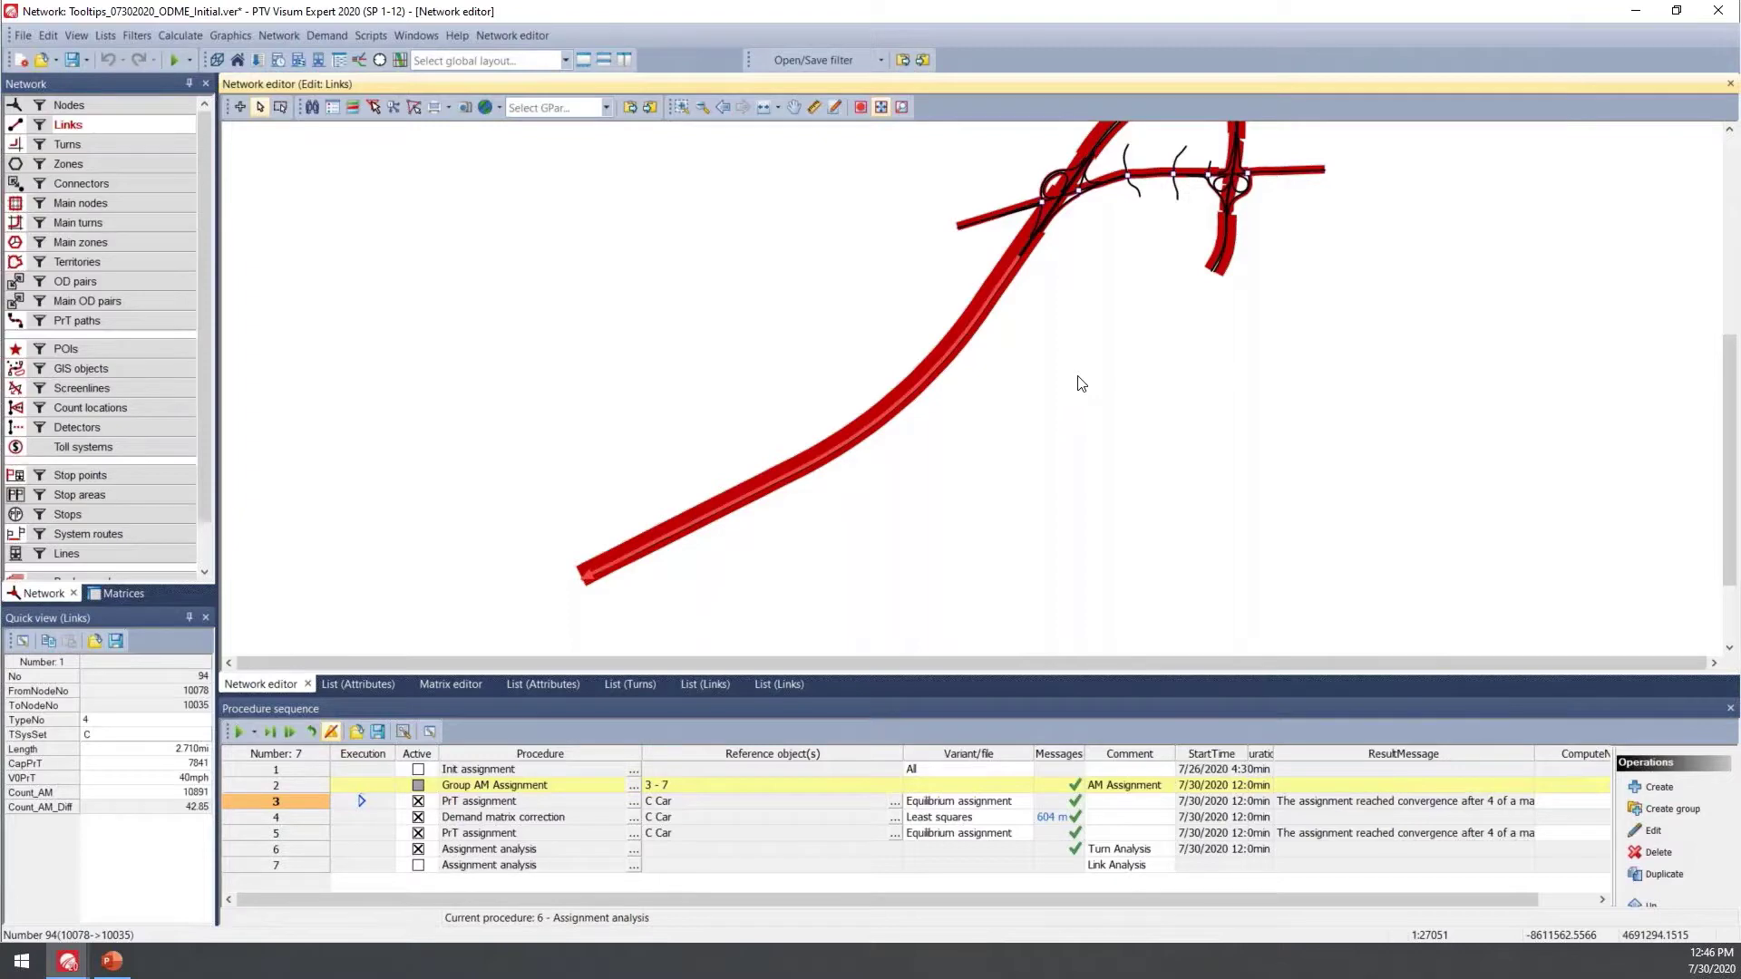
drag(1080, 377, 667, 536)
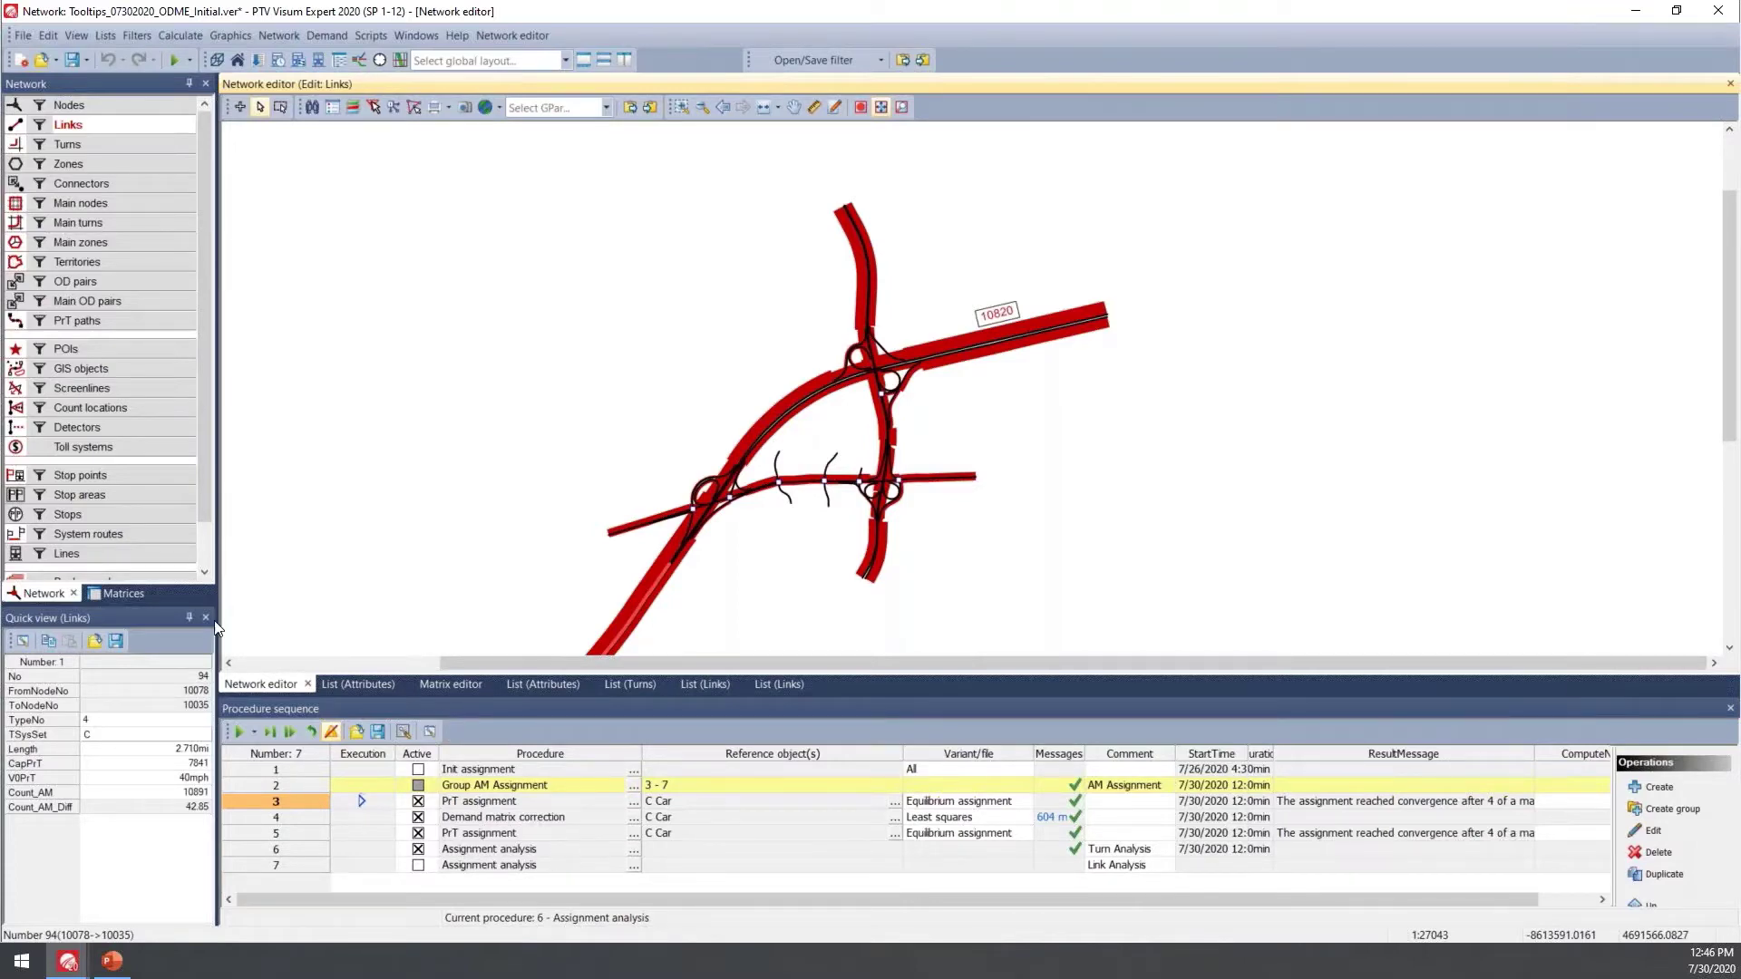
- Check the corrected Car matrix values between zones and return to the network view
click(452, 683)
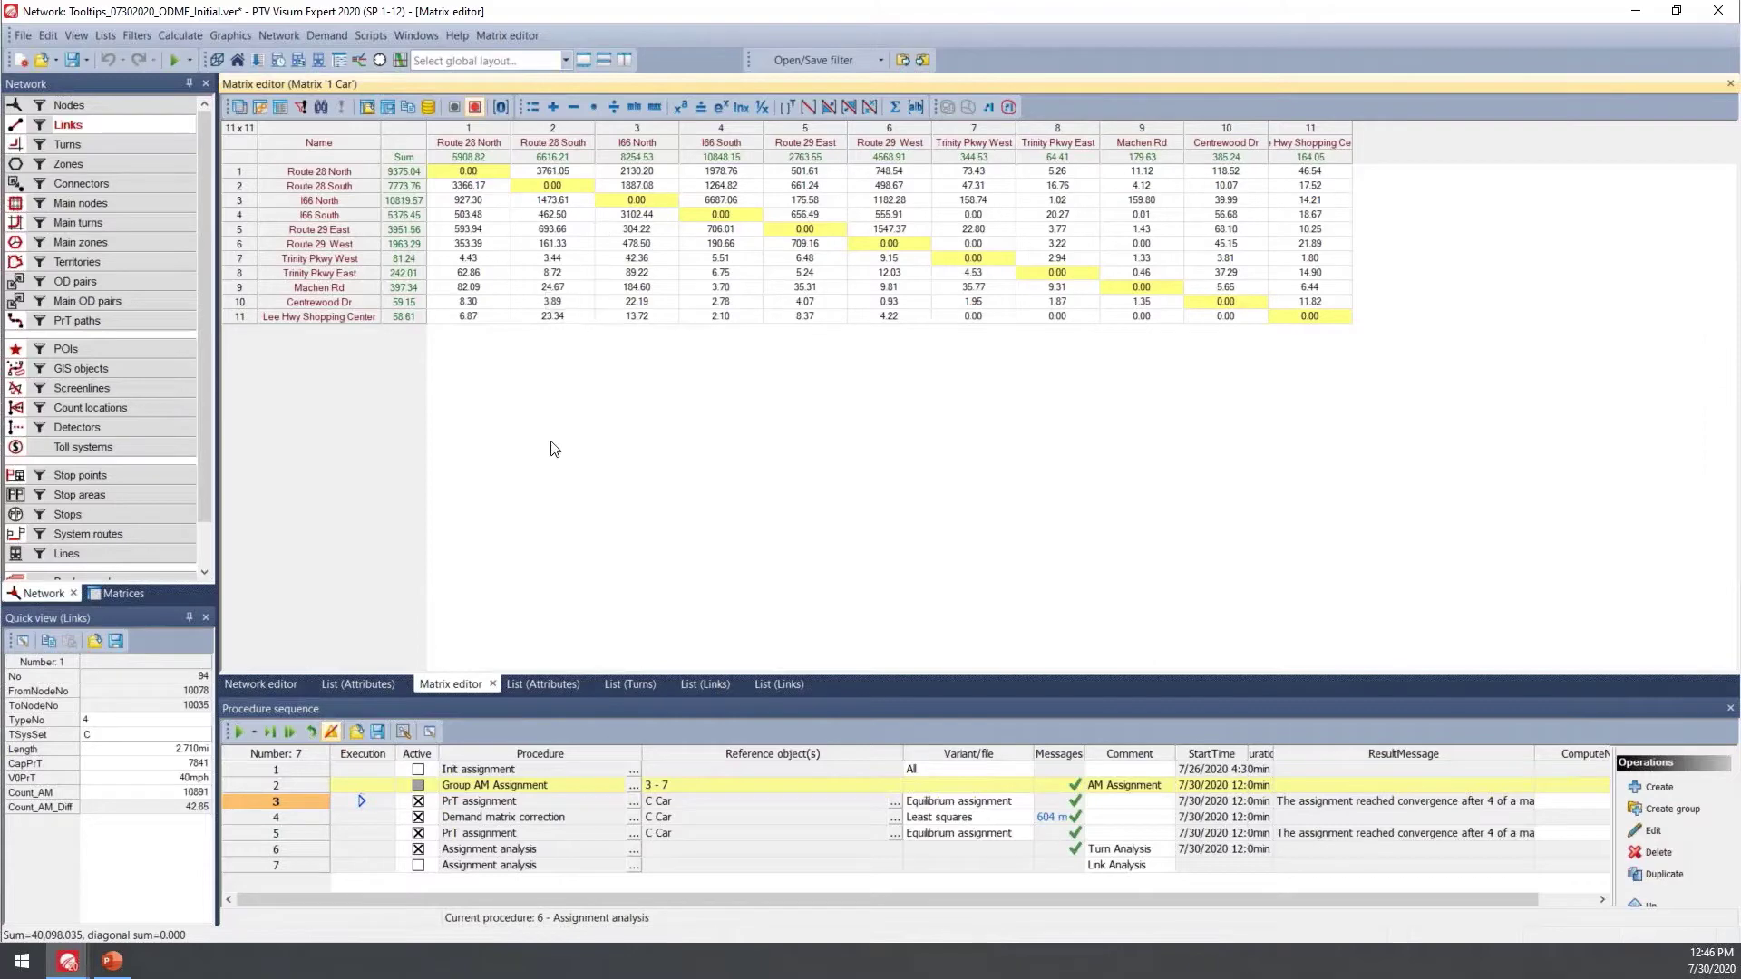
click(294, 686)
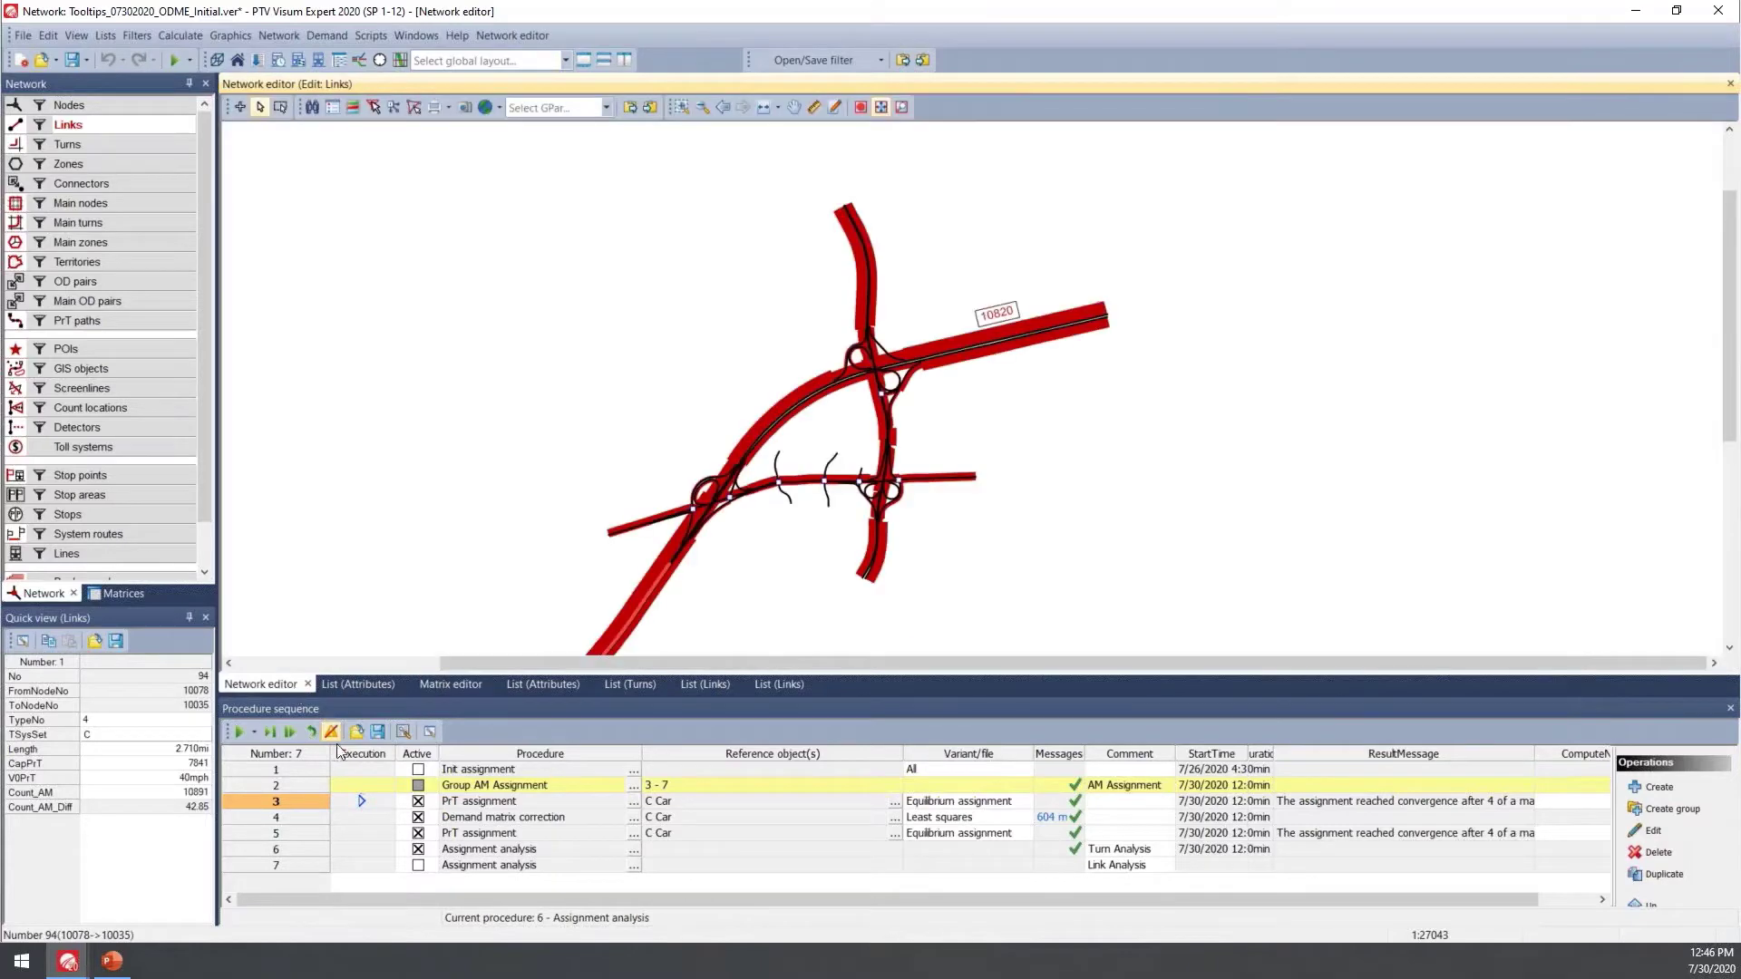